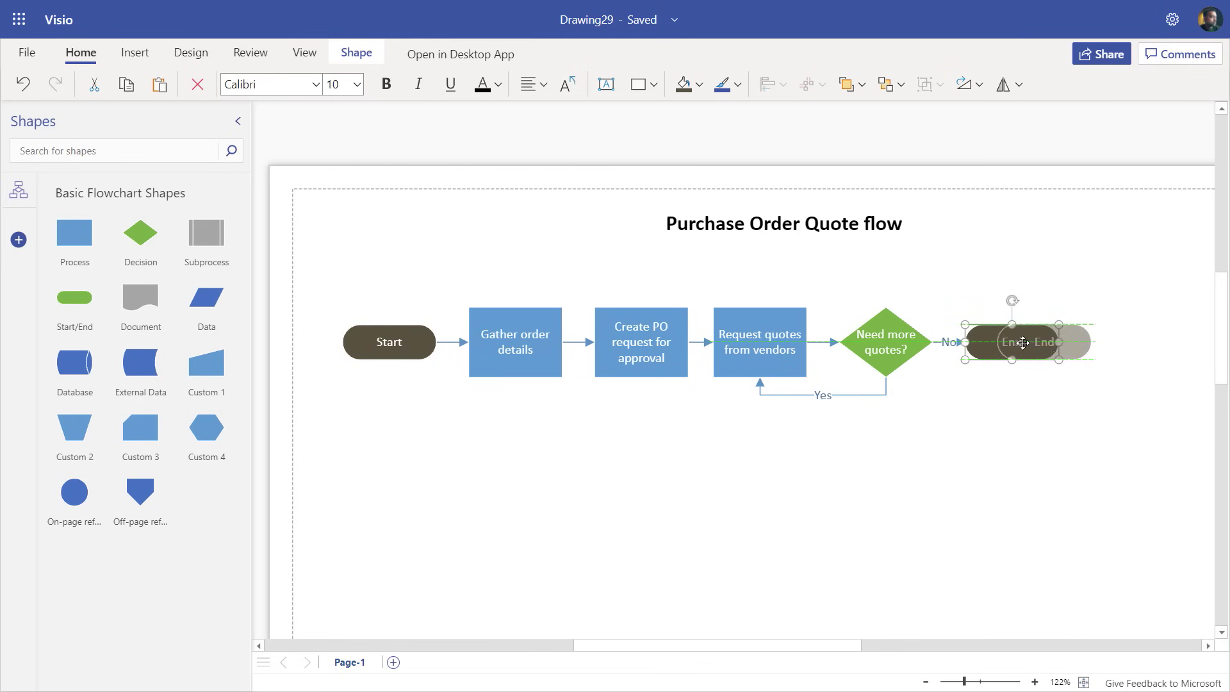
# - Shift End right and place a new 'Review quotes' process step on the No connector
pyautogui.moveTo(1083, 342); pyautogui.dragTo(1092, 342)
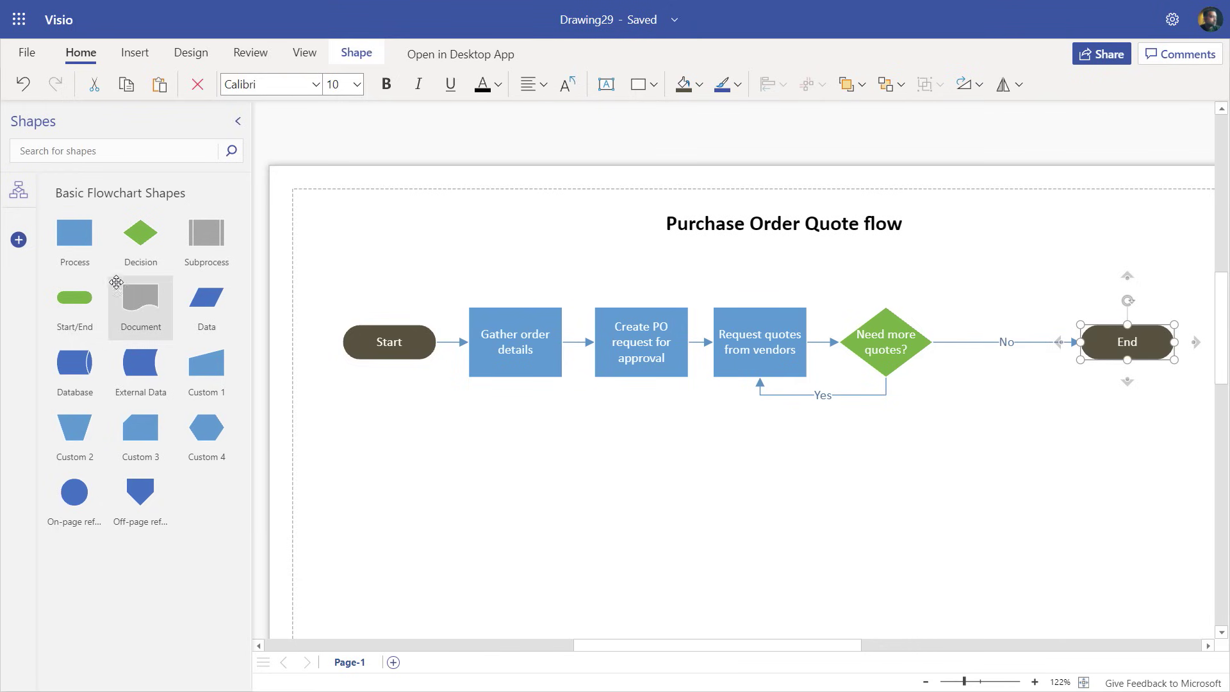
pyautogui.moveTo(132, 256)
pyautogui.mouseDown()
pyautogui.moveTo(998, 332)
pyautogui.moveTo(1000, 345)
pyautogui.mouseUp()
pyautogui.doubleClick(999, 345)
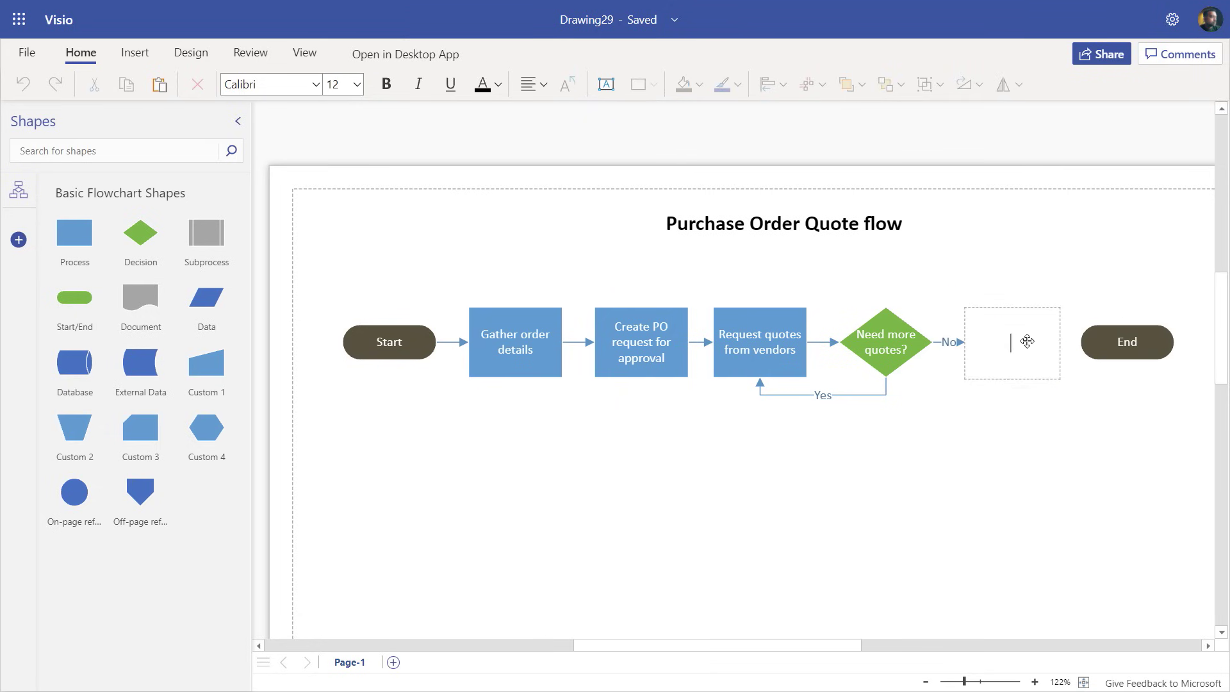
pyautogui.write('Reviewquotes')
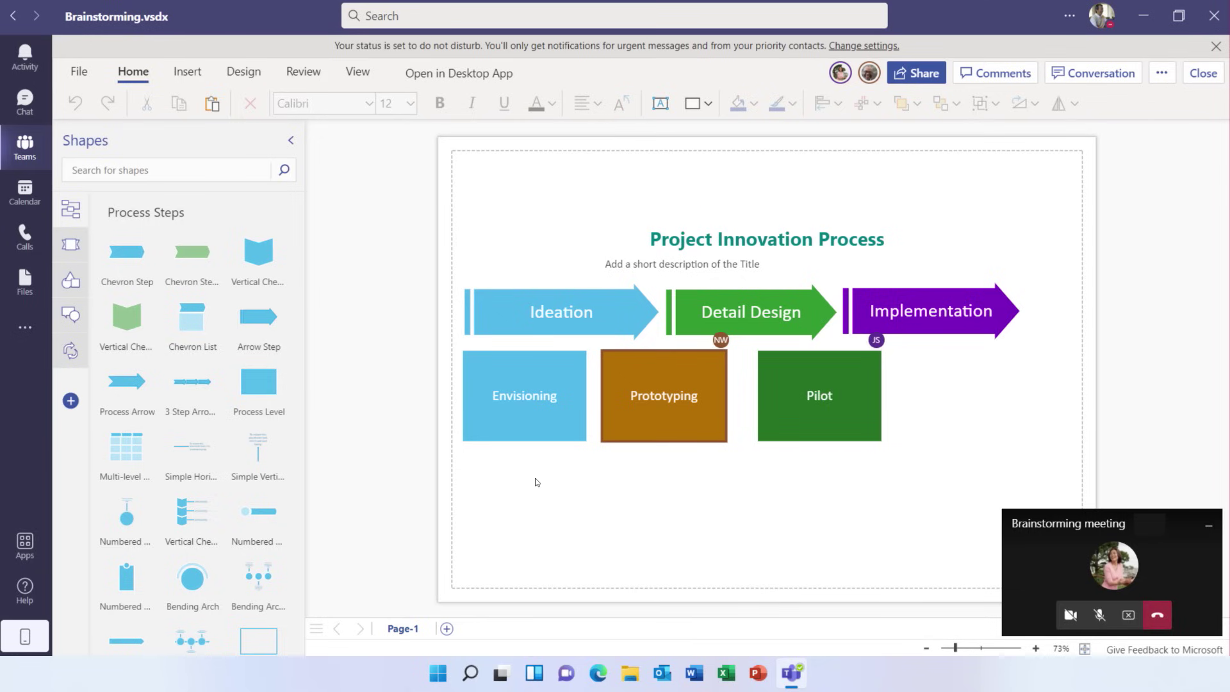
pyautogui.moveTo(1144, 413)
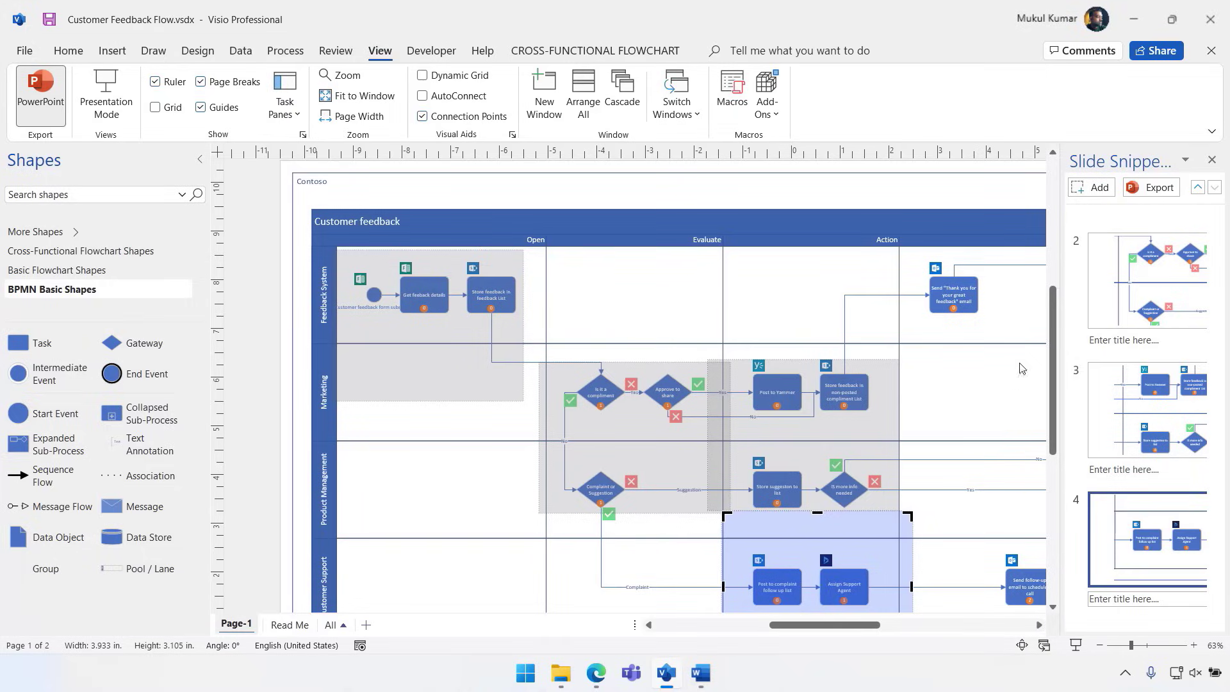
# - Preview the exported slide show, then begin the Power Automate export to create a flow
pyautogui.click(1152, 189)
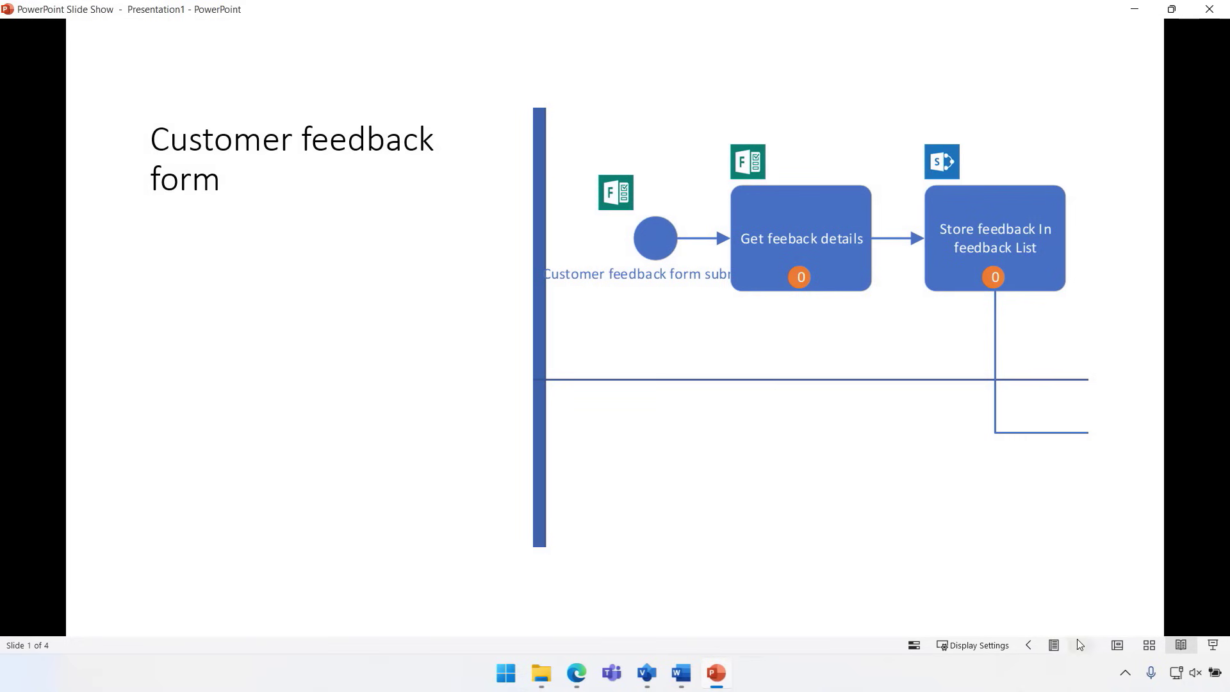
pyautogui.click(1077, 644)
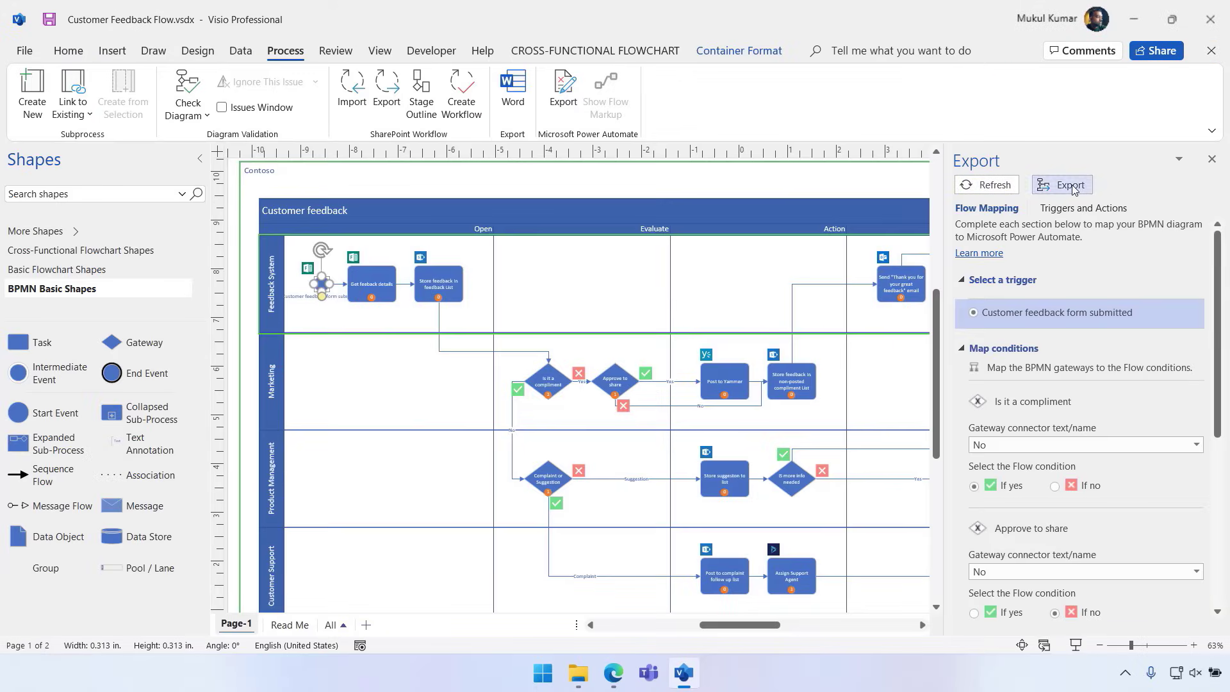
pyautogui.click(1072, 185)
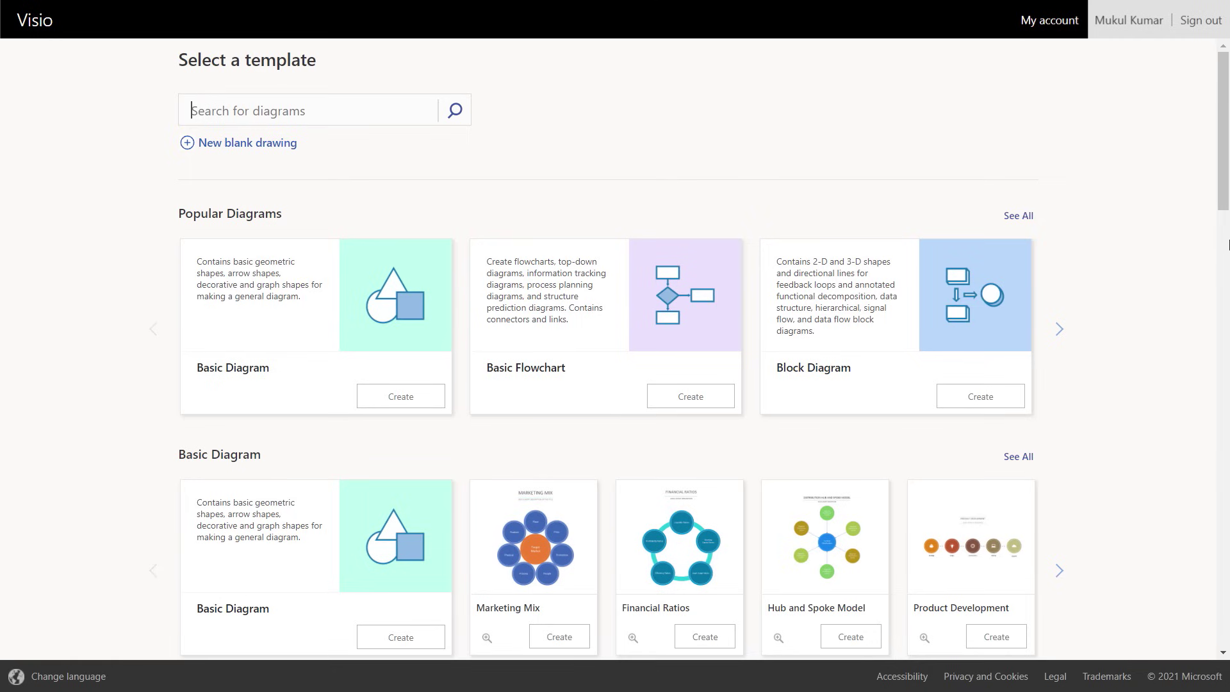
pyautogui.moveTo(1223, 205); pyautogui.dragTo(1226, 321)
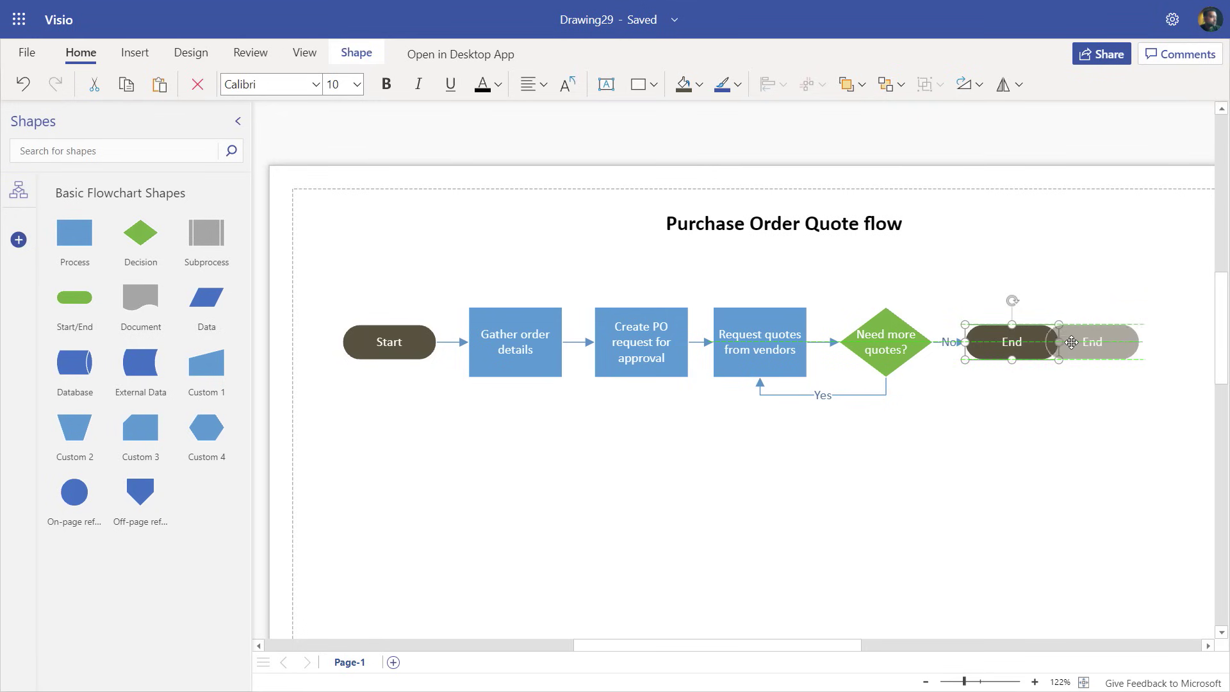
# - Make room, add a 'Review quotes' step after the decision, and reconnect End behind it
pyautogui.moveTo(1064, 341); pyautogui.dragTo(1092, 341)
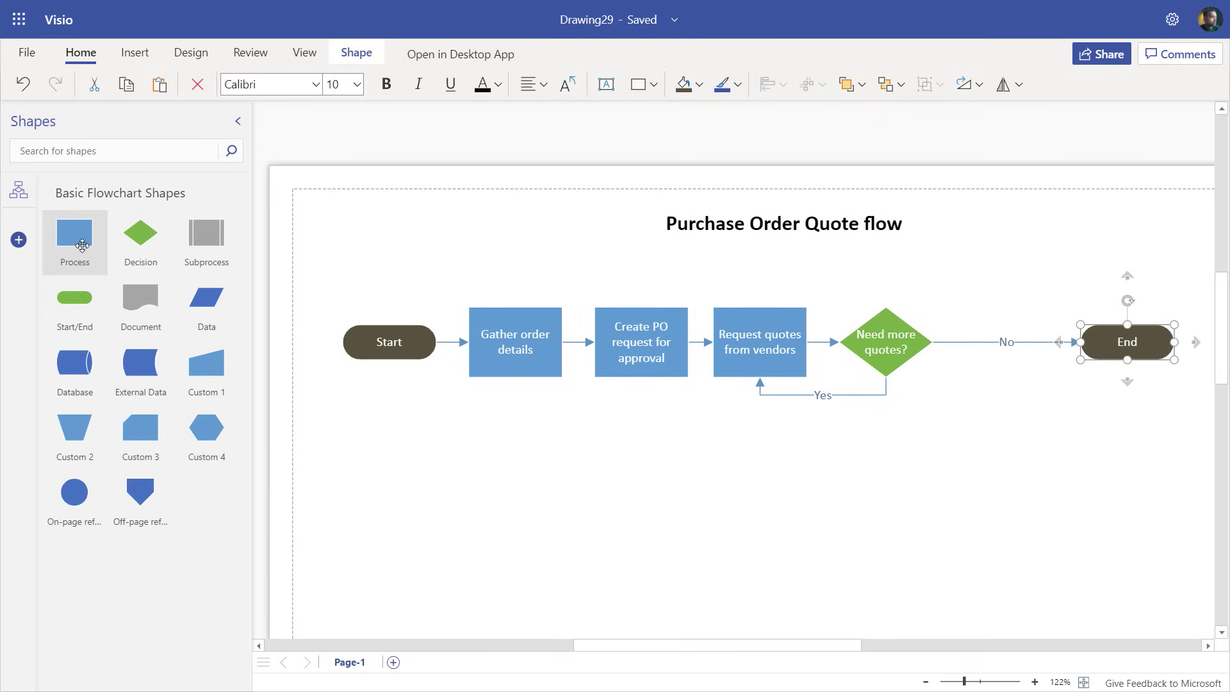
pyautogui.moveTo(672, 307); pyautogui.dragTo(1001, 343)
pyautogui.doubleClick(1026, 342)
pyautogui.write('Review quotes')
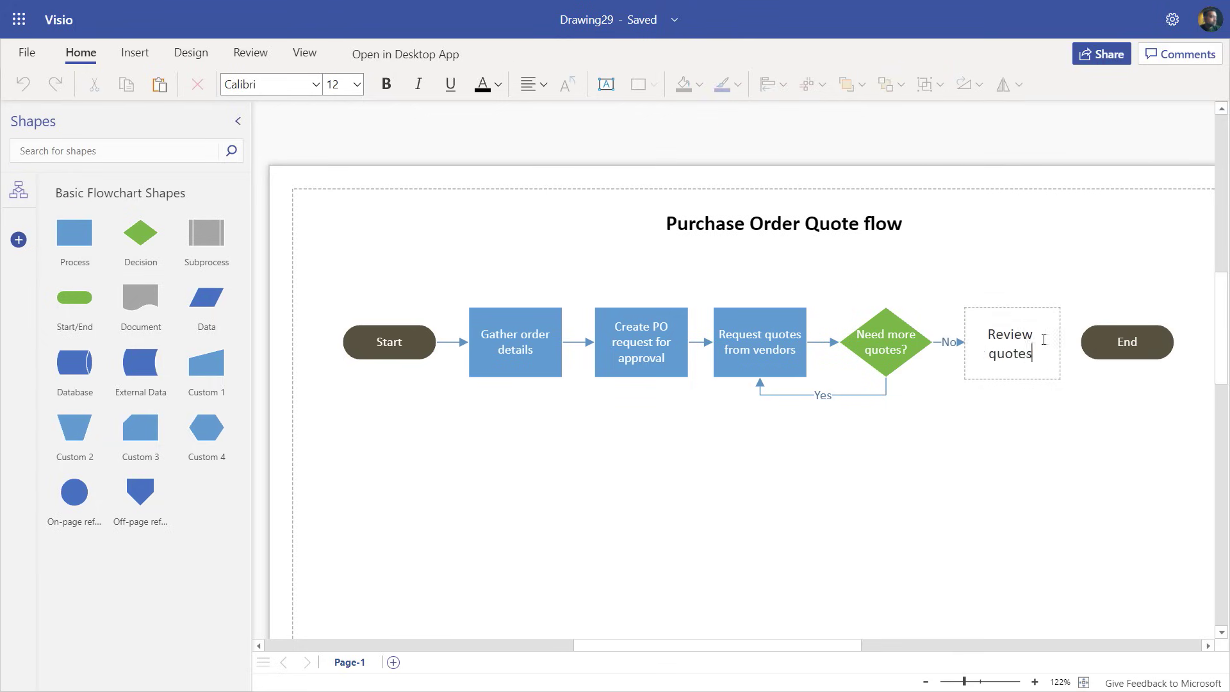
pyautogui.press('Escape')
pyautogui.moveTo(1100, 341); pyautogui.dragTo(1100, 342)
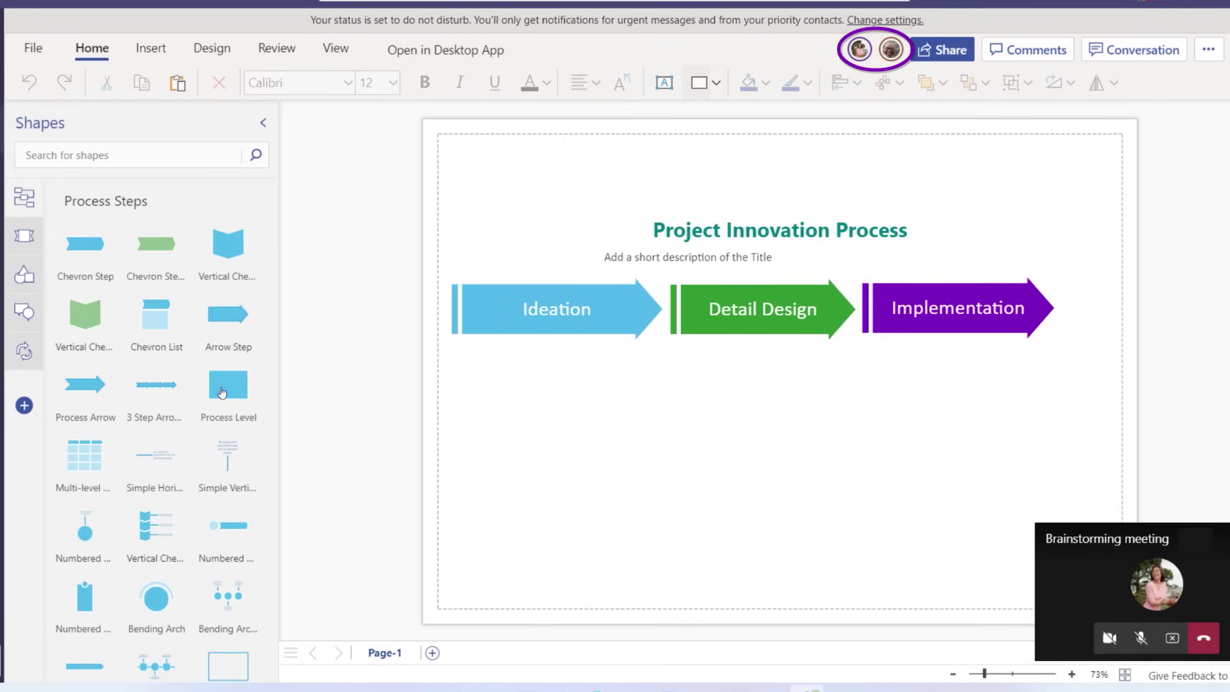
# - Place a Process Level shape labelled 'Envisioning' beneath the Ideation step
pyautogui.moveTo(222, 393); pyautogui.dragTo(530, 402)
pyautogui.write('Envision')
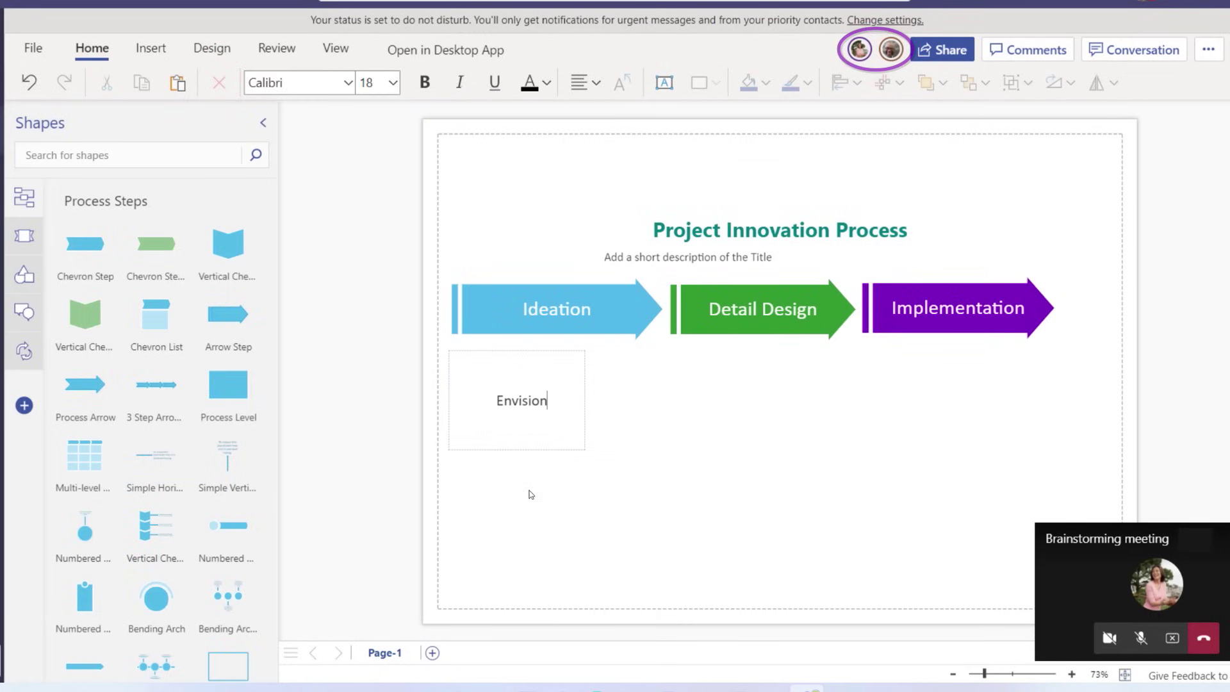
pyautogui.write('ing')
pyautogui.click(529, 495)
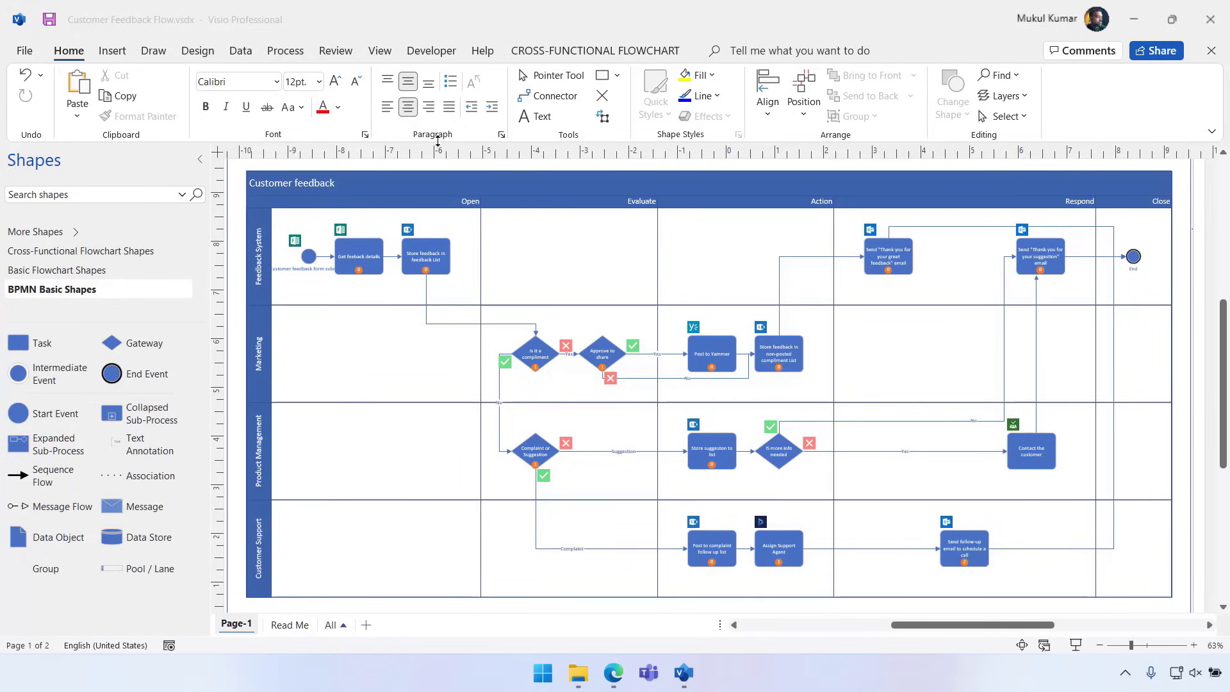
# - Run Power Automate Export and create the Customer Feedback Flow workflow from the diagram mapping
pyautogui.click(273, 54)
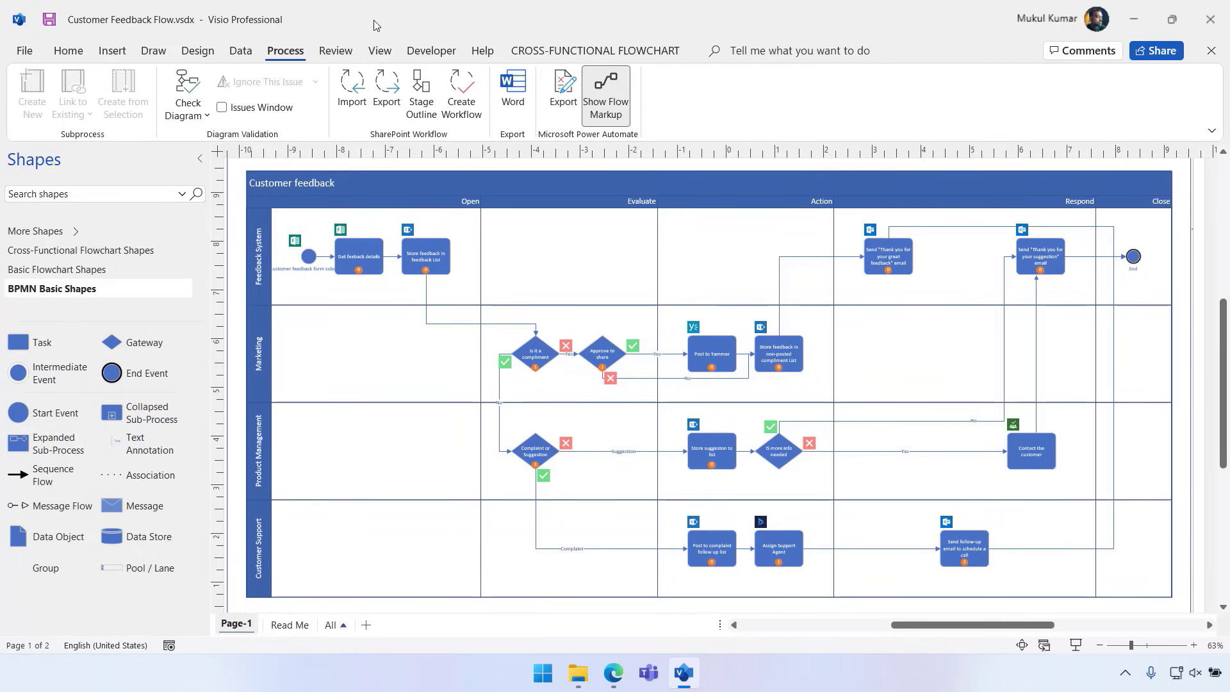
pyautogui.click(564, 92)
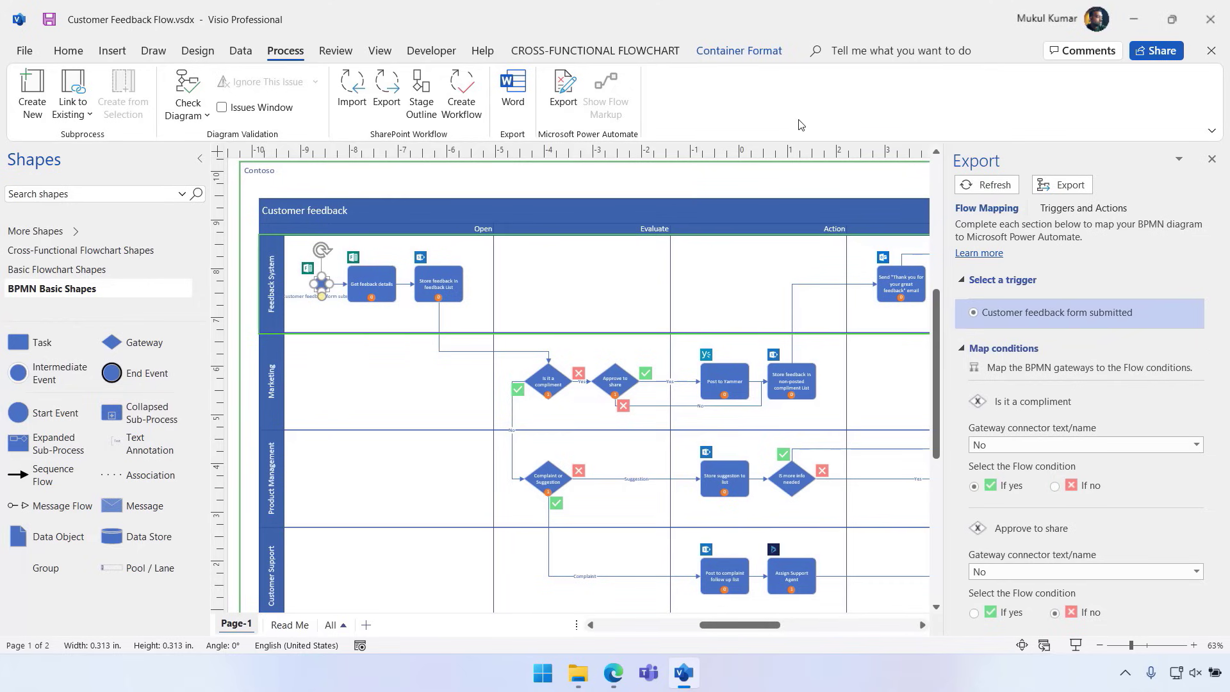
pyautogui.click(1069, 185)
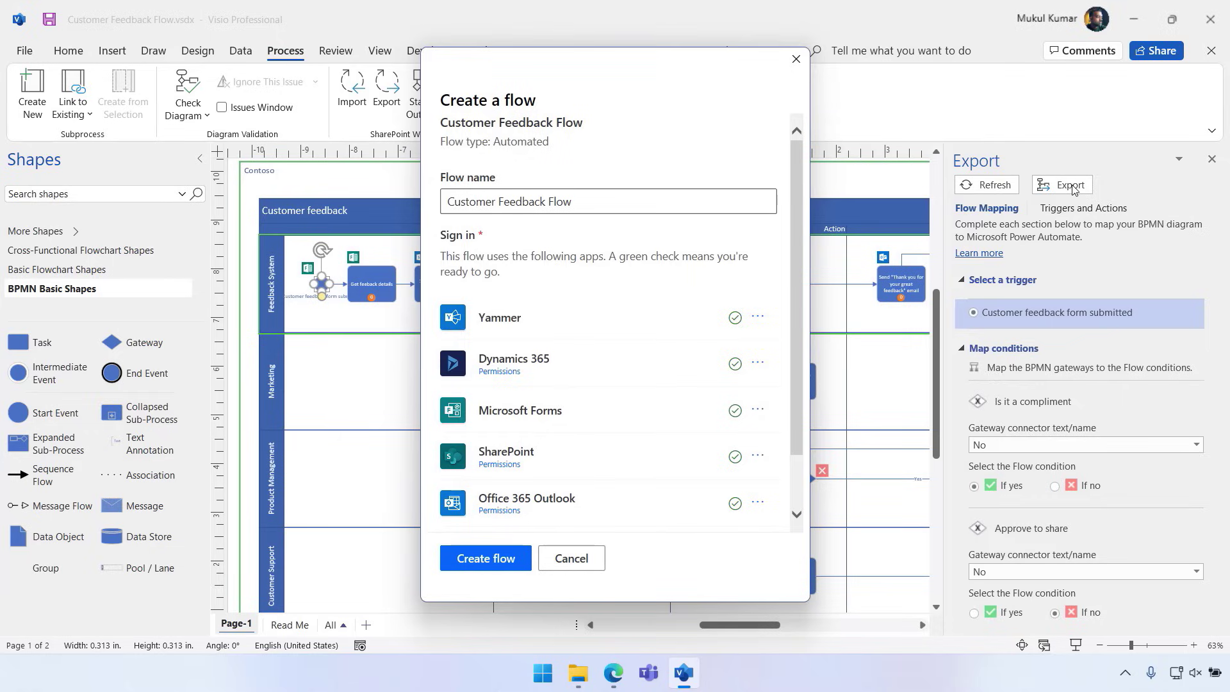
pyautogui.click(475, 564)
pyautogui.click(473, 562)
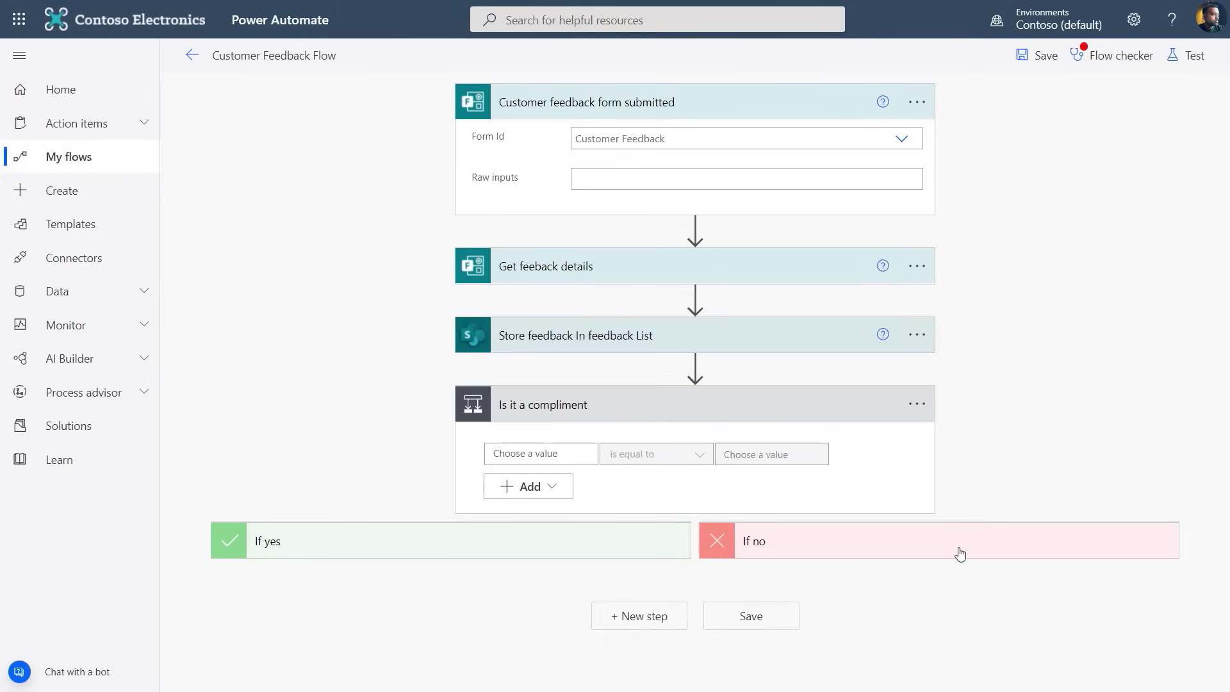
# - Expand the If no and If yes branches of the 'Is it a compliment' condition
pyautogui.click(960, 555)
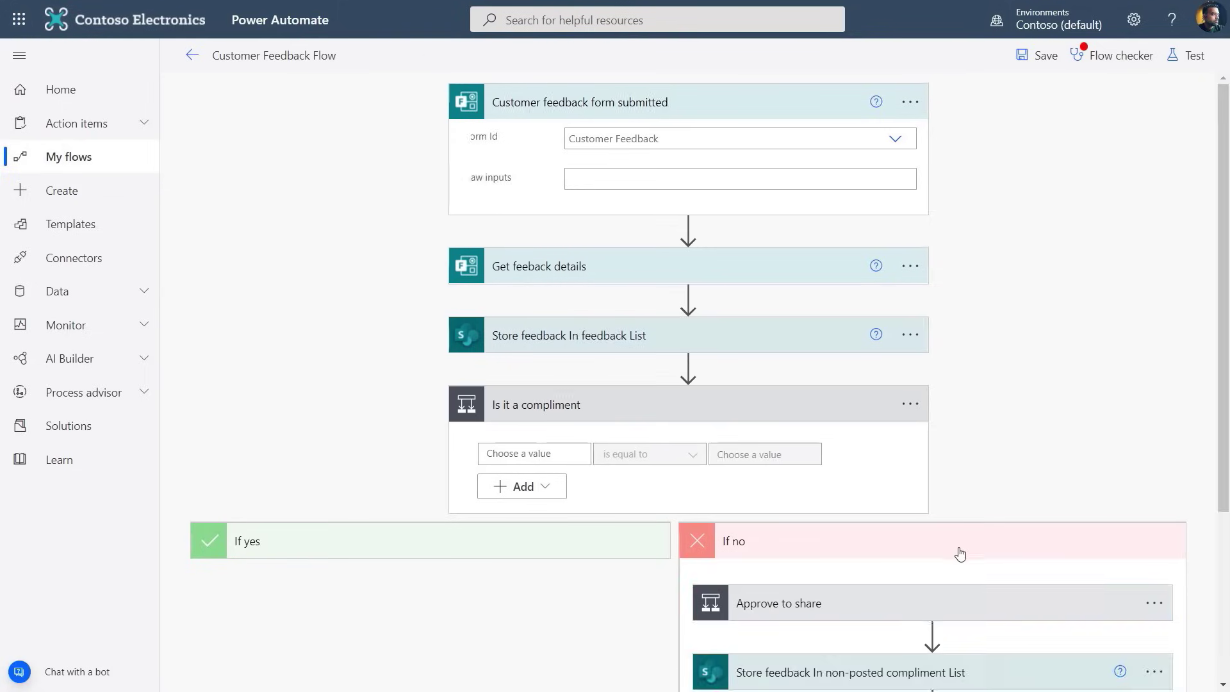
pyautogui.scroll(-3, 962, 555)
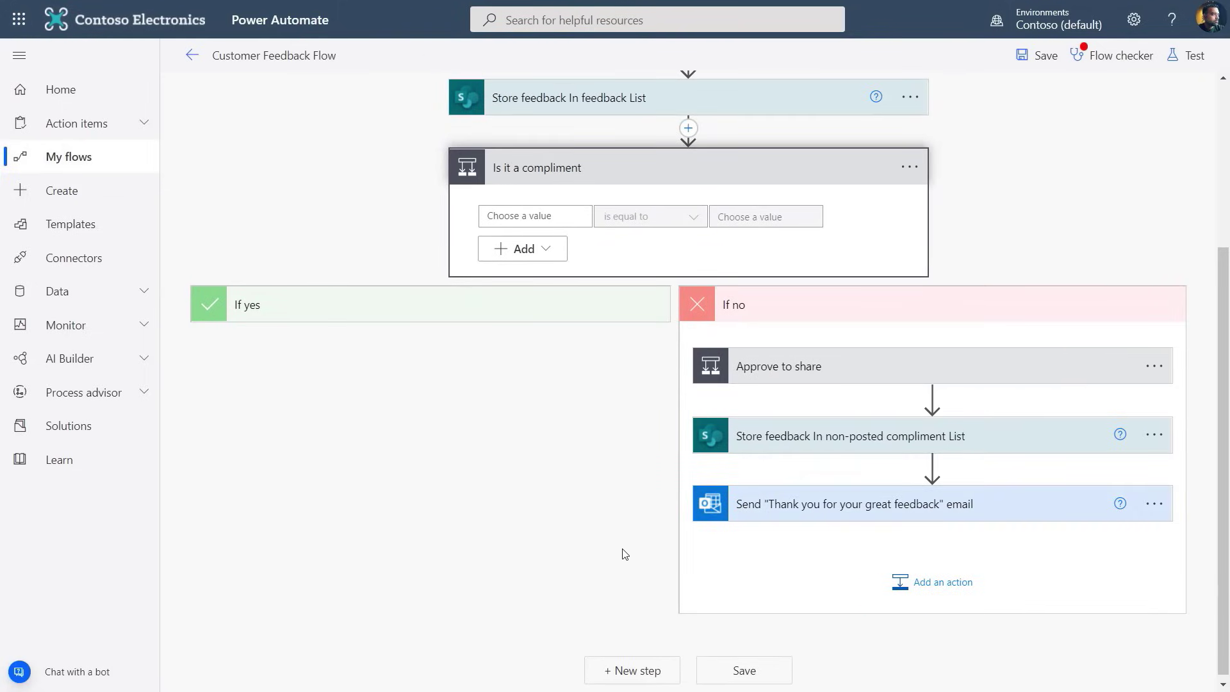
pyautogui.click(371, 317)
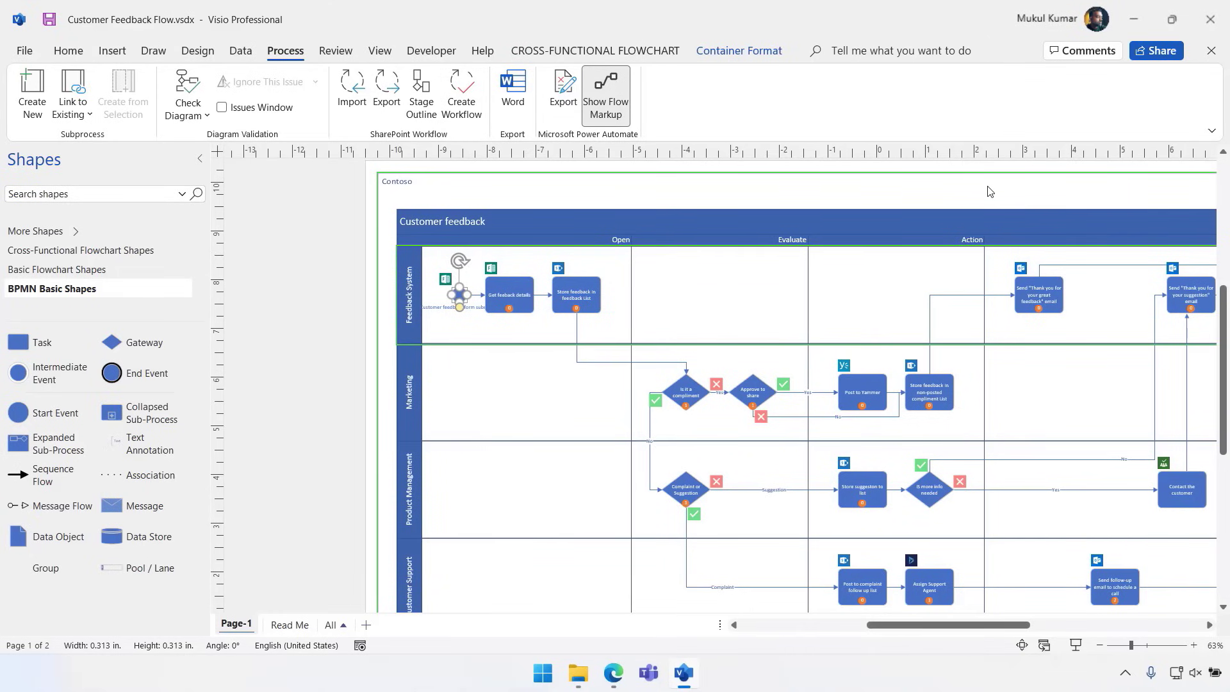
# - Export the Customer Feedback diagram to Word, producing Customer Feedback Flow.docx
pyautogui.click(526, 87)
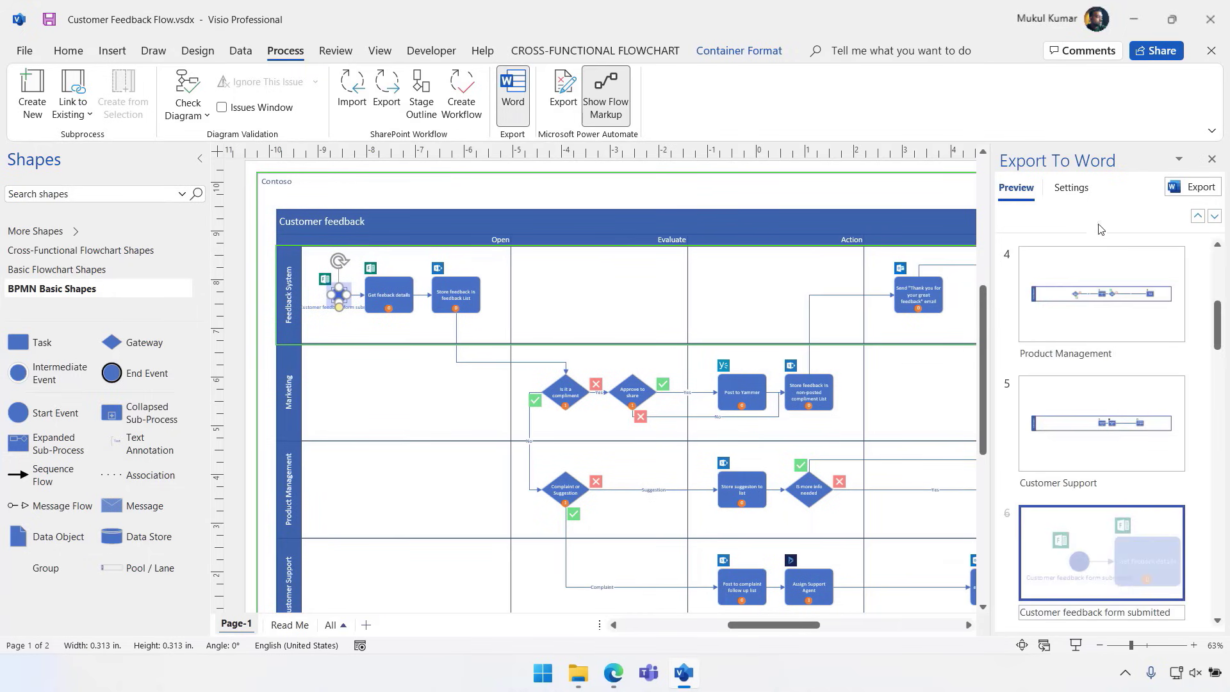
pyautogui.click(1196, 189)
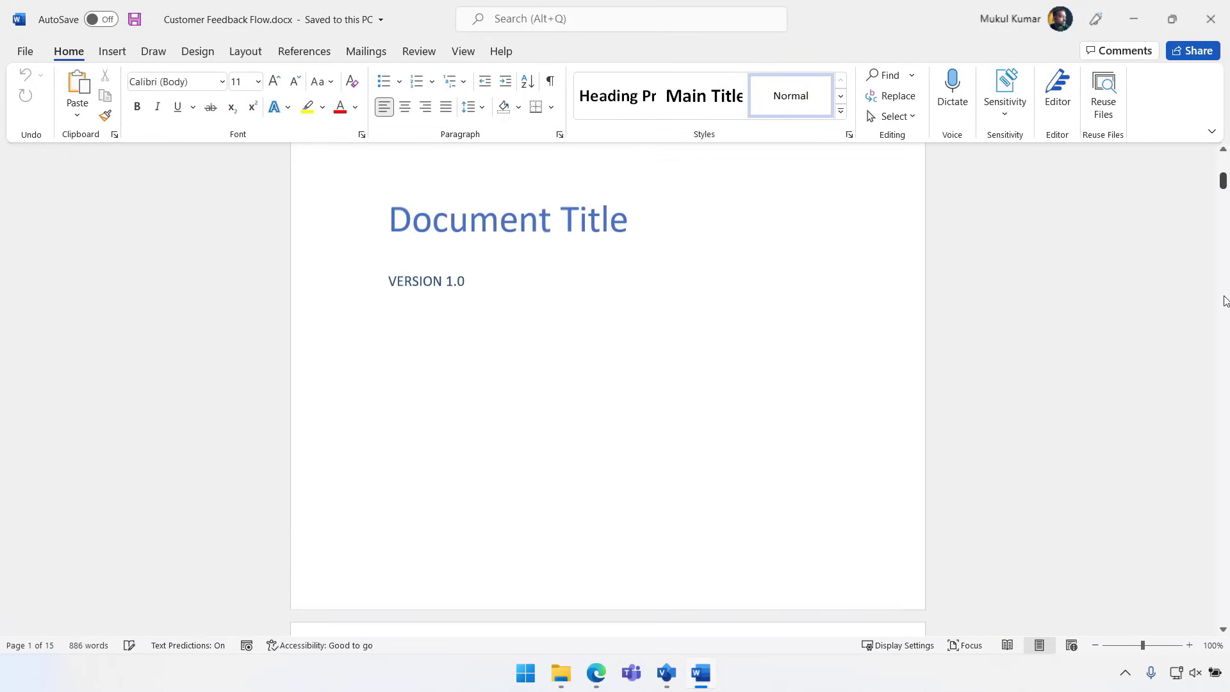
pyautogui.scroll(-5, 1226, 301)
# - Review the exported document's table of contents and its lane-by-lane sections
pyautogui.click(381, 175)
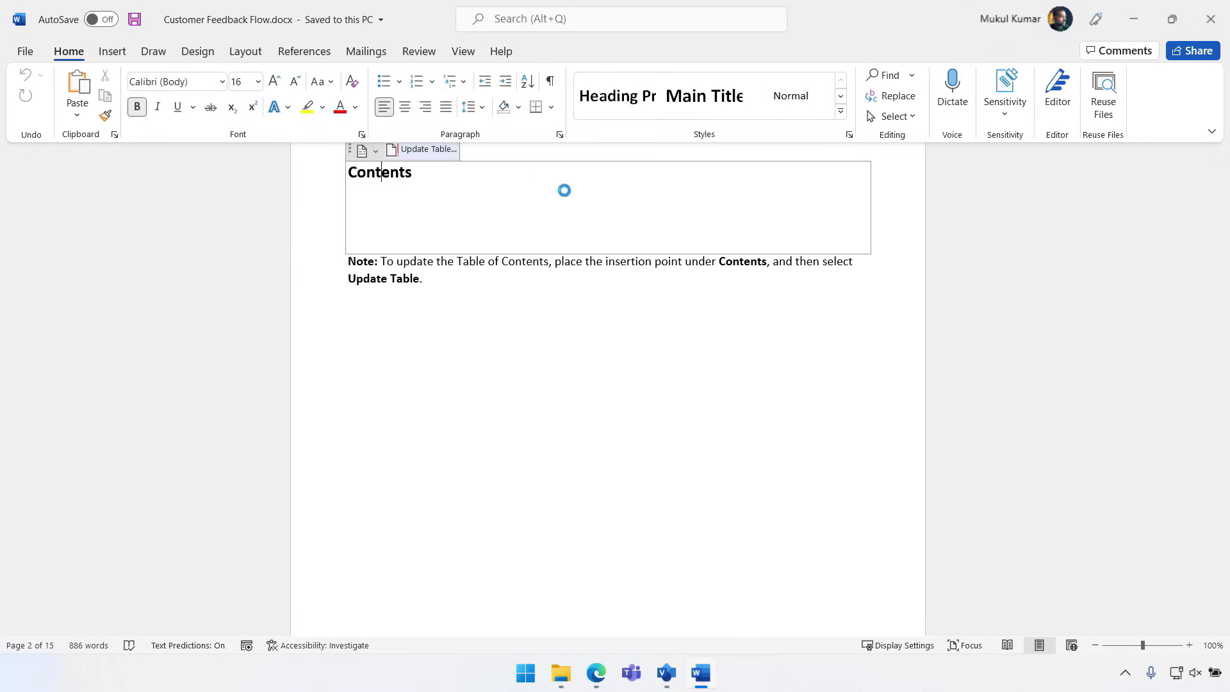
pyautogui.scroll(-5, 1226, 426)
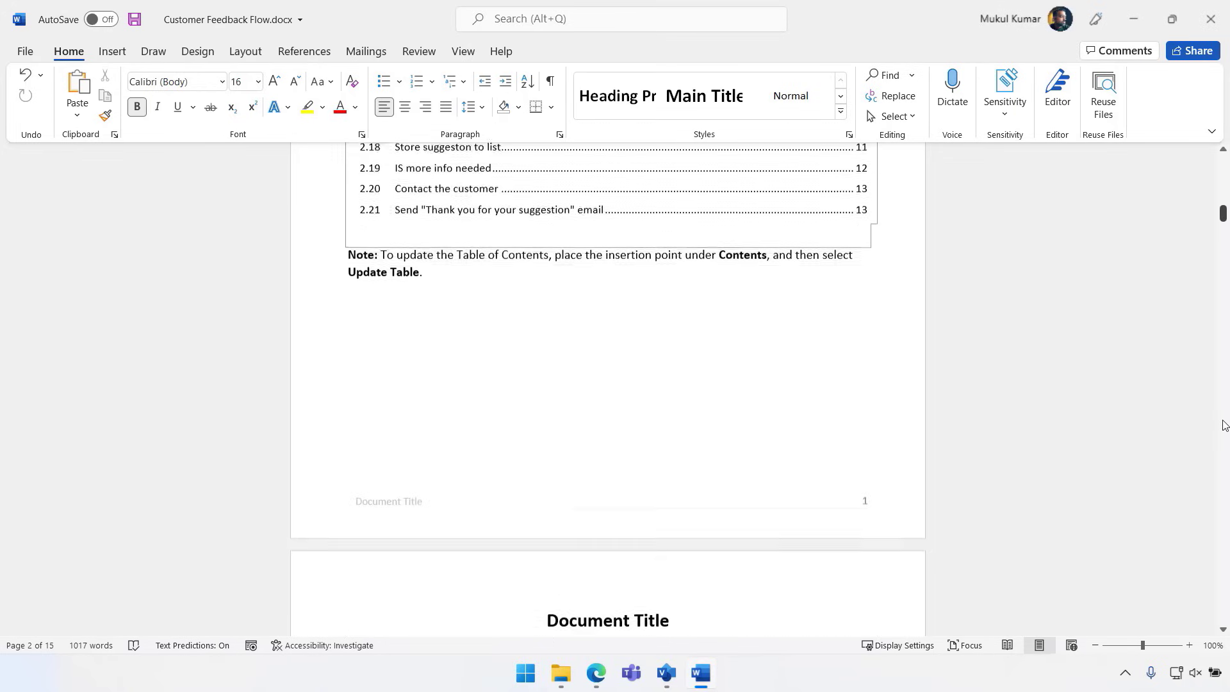
pyautogui.scroll(-5, 1225, 426)
pyautogui.scroll(-5, 1226, 427)
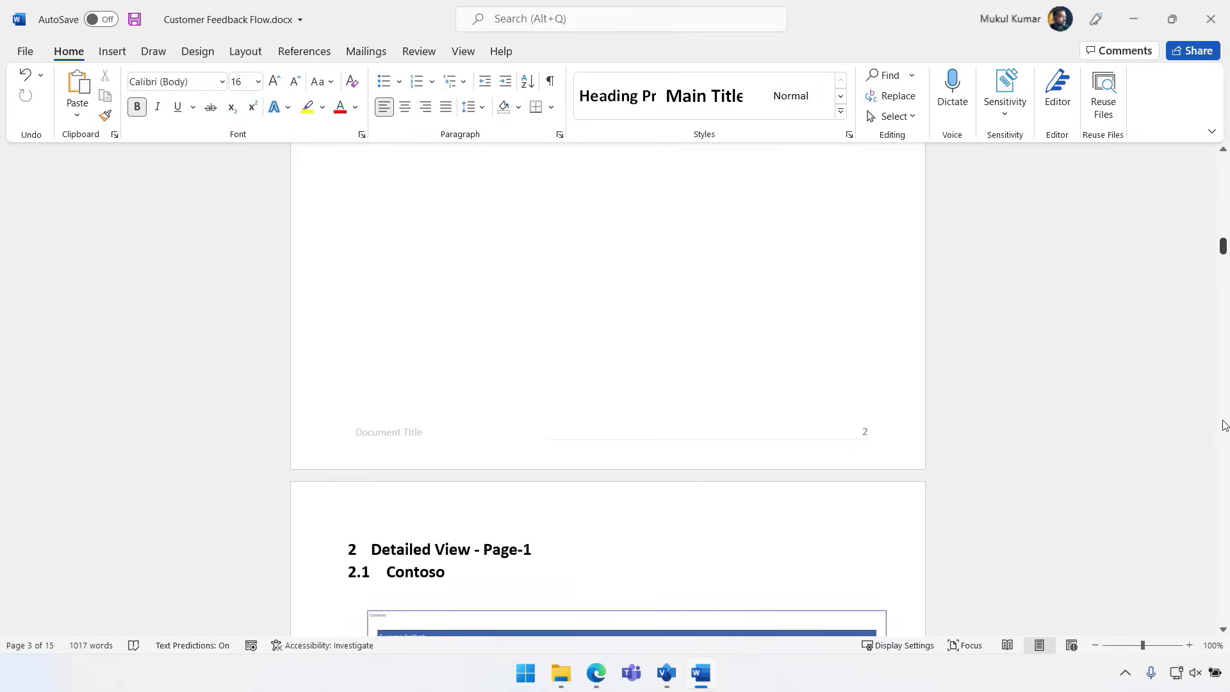
pyautogui.scroll(-4, 1225, 426)
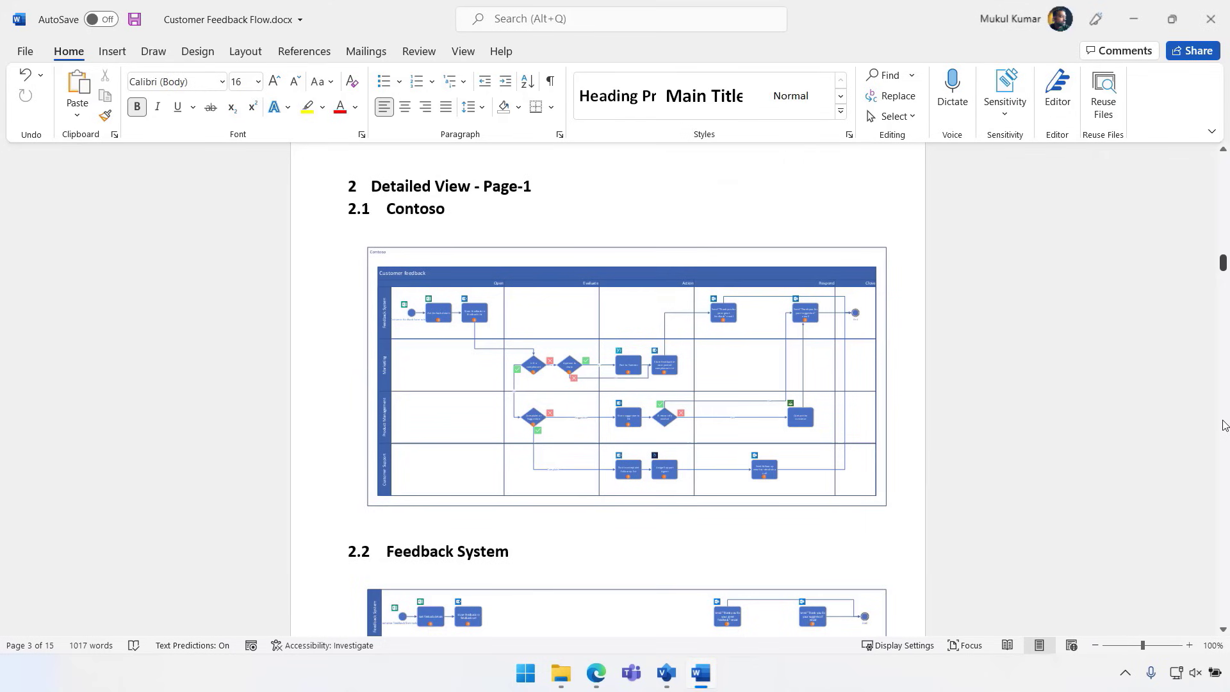
pyautogui.scroll(-1, 1225, 426)
pyautogui.scroll(-6, 1226, 426)
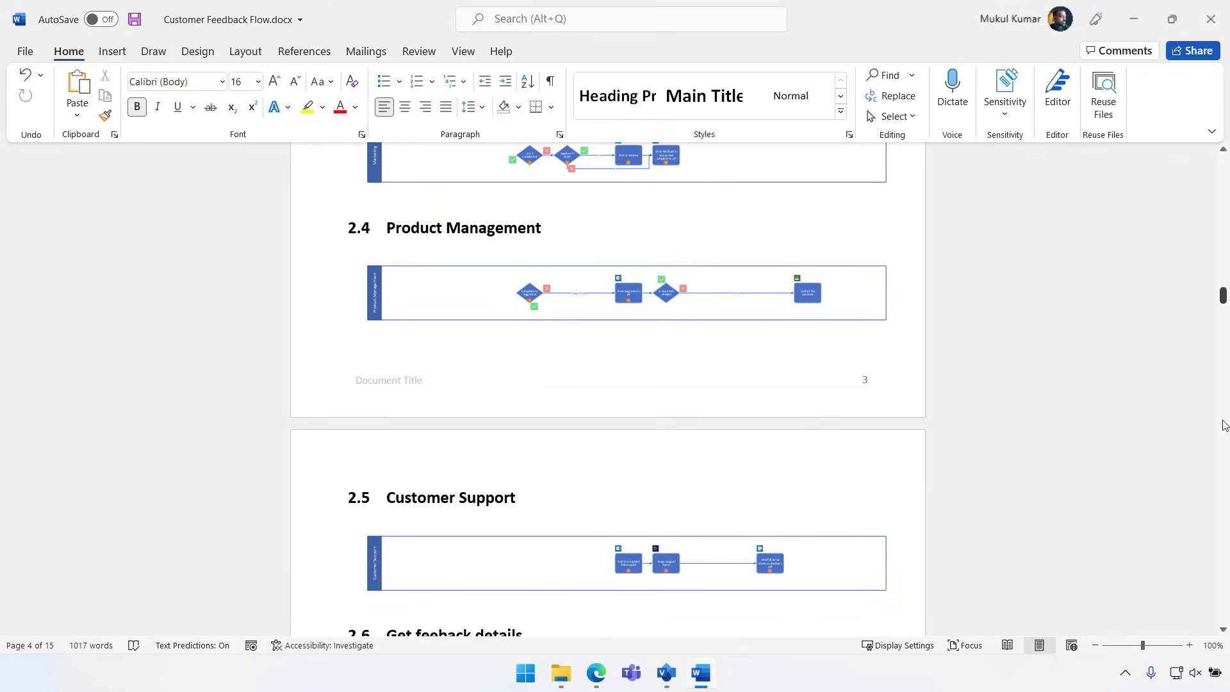
pyautogui.scroll(-4, 1225, 427)
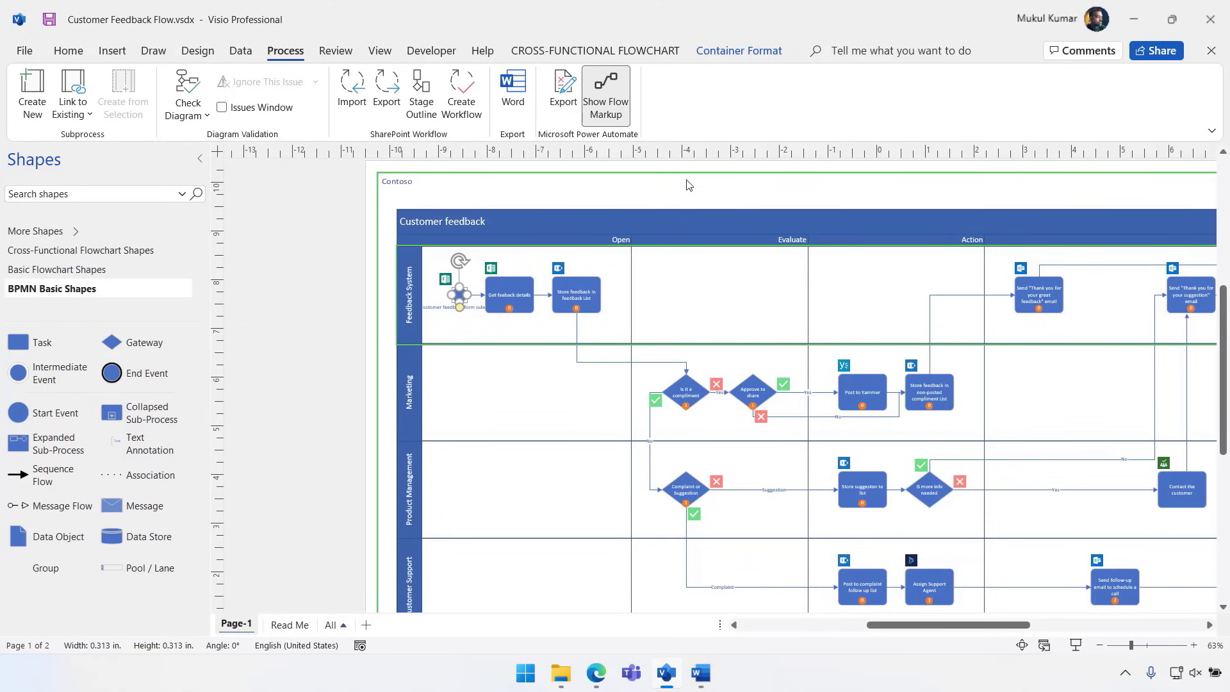
# - In Slide Snippets, frame the Feedback System tasks and the decision diamonds as two snippets
pyautogui.click(379, 51)
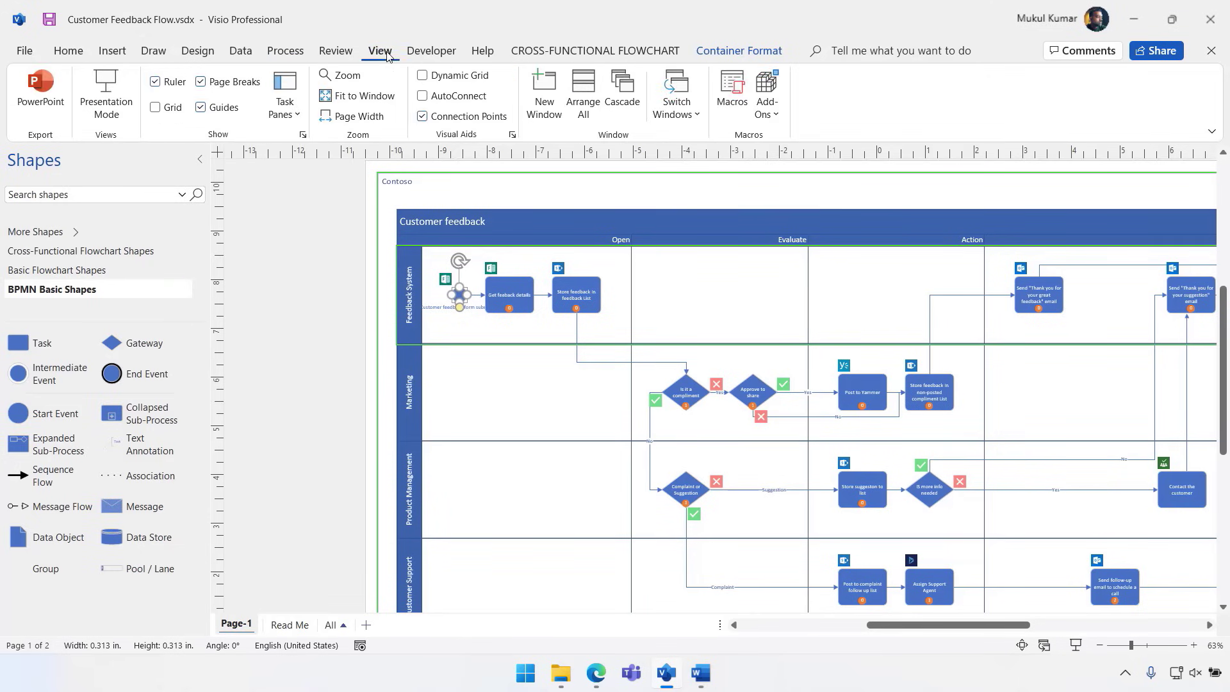
pyautogui.click(41, 97)
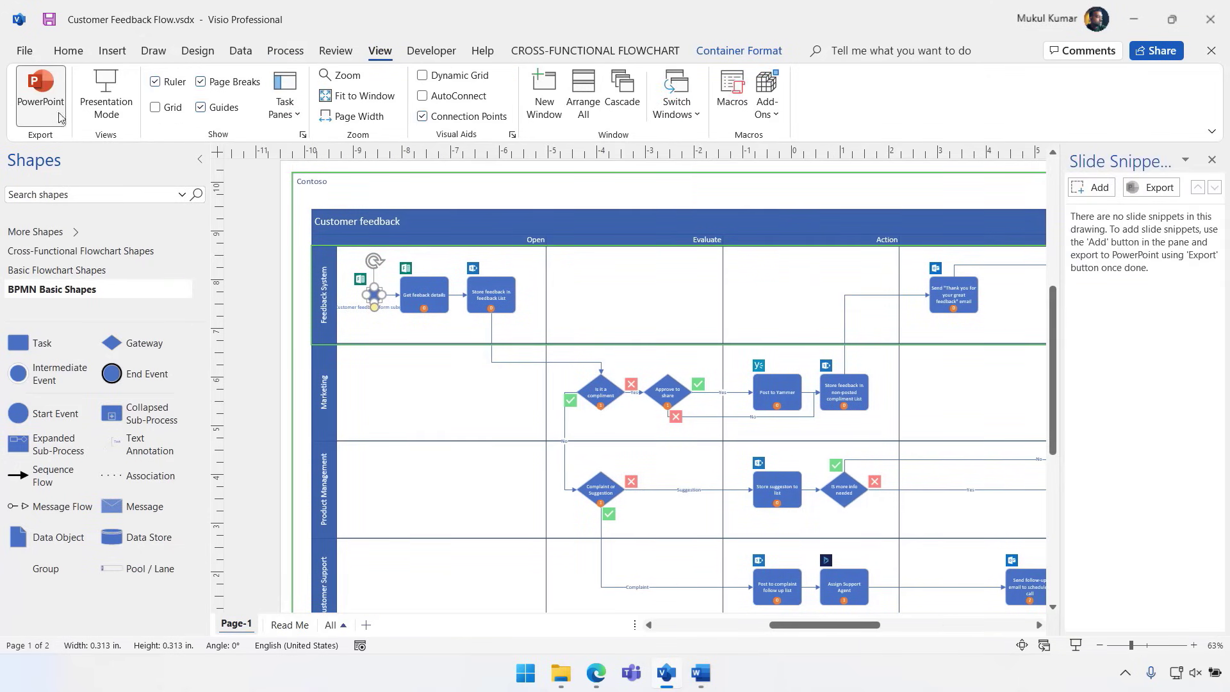
pyautogui.click(1083, 190)
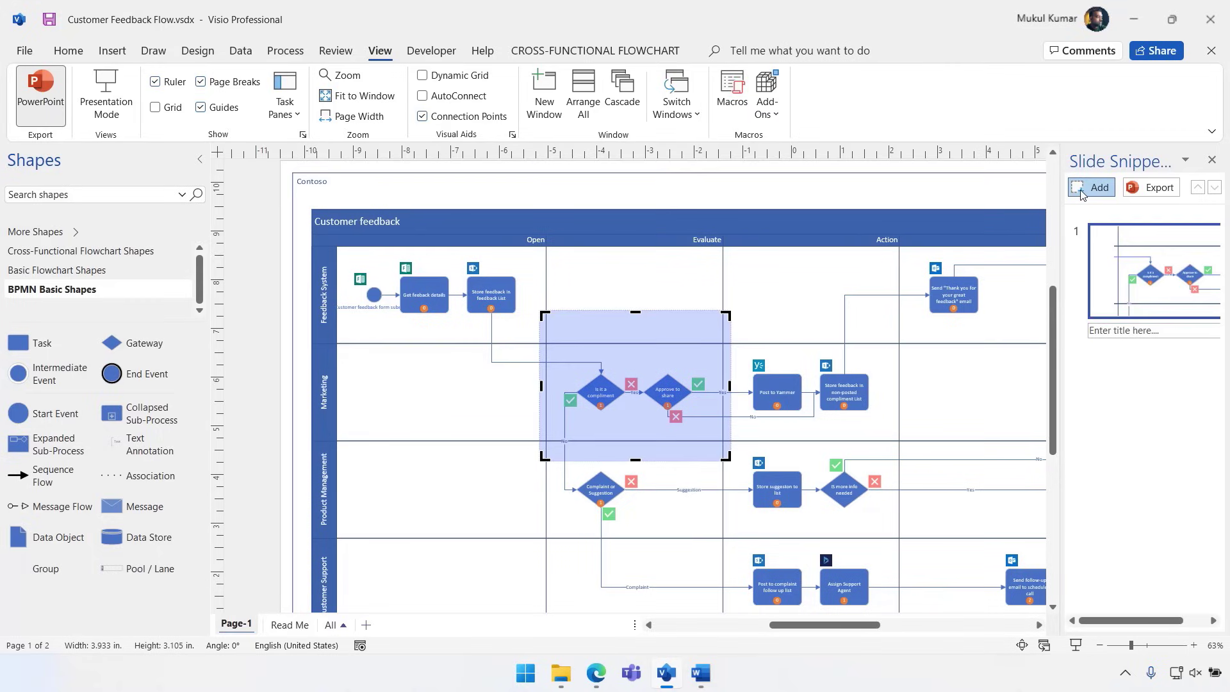
pyautogui.moveTo(568, 322); pyautogui.dragTo(443, 289)
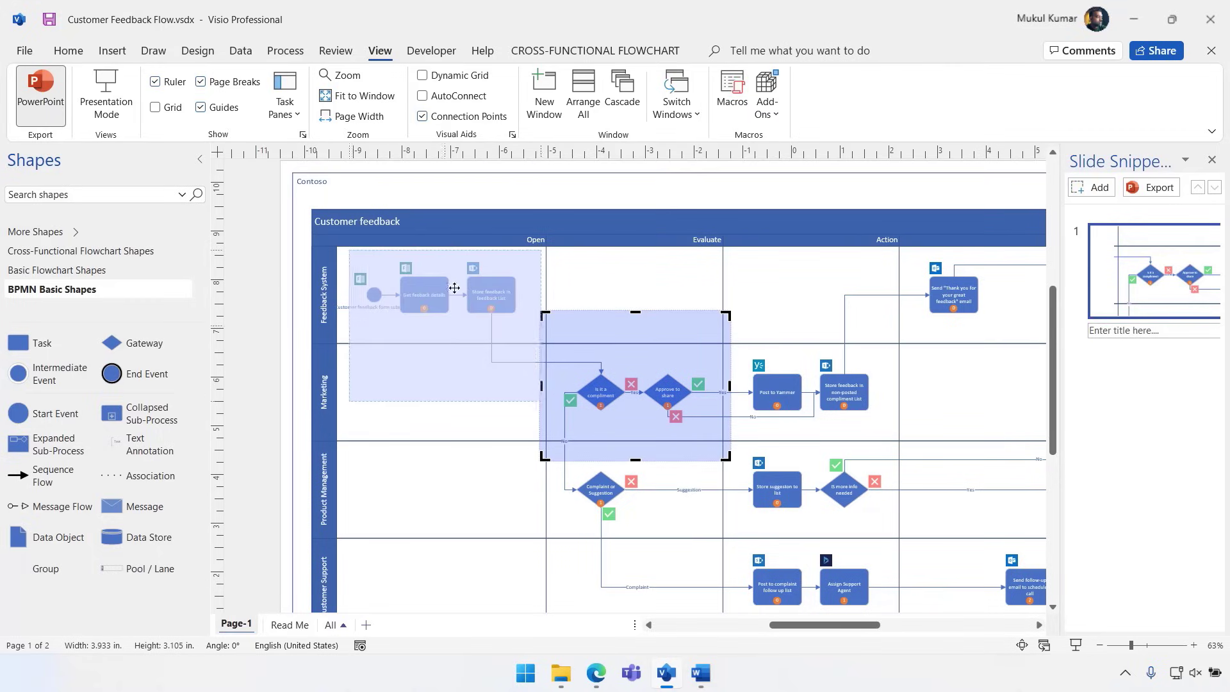
pyautogui.click(1091, 187)
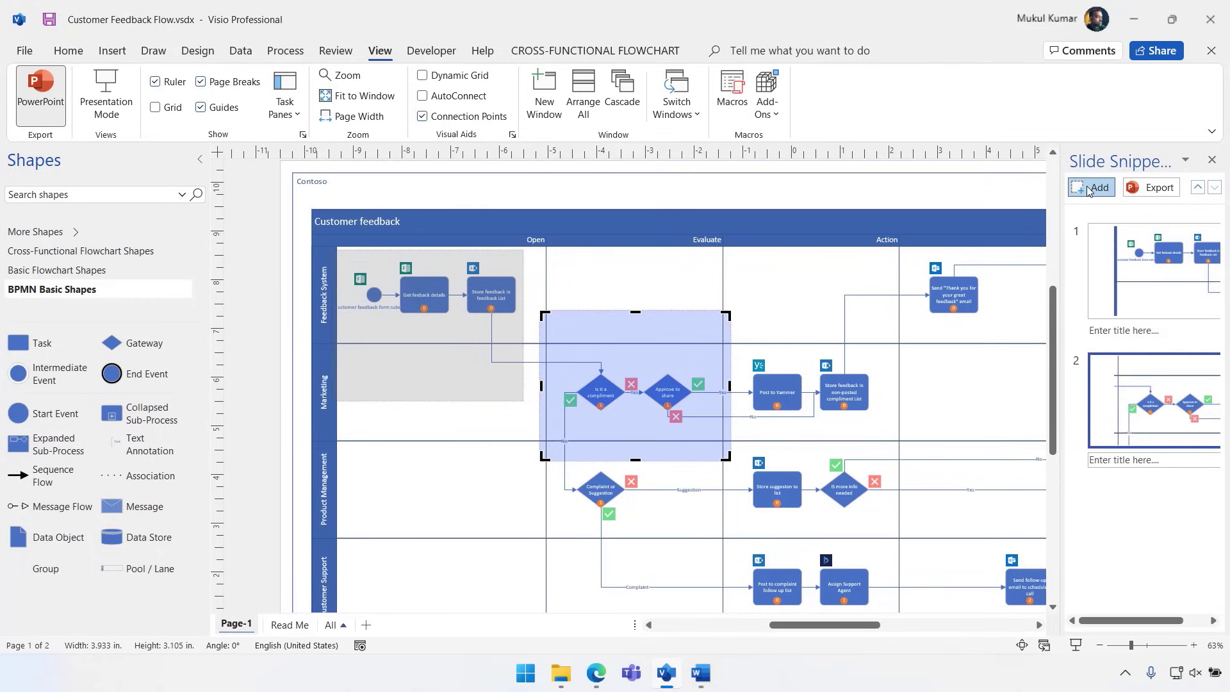
pyautogui.moveTo(664, 348); pyautogui.dragTo(663, 404)
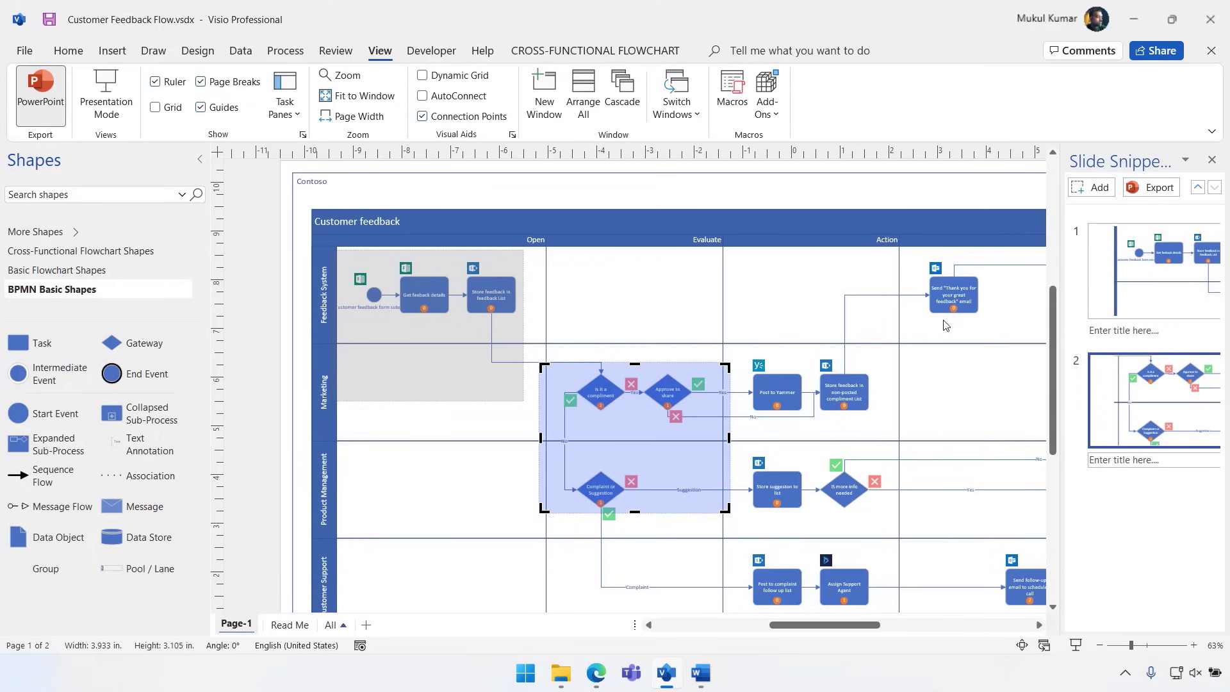
# - Frame the next tasks and Customer Support tasks, export to PowerPoint, and title slide 1 'Customer feedback form'
pyautogui.click(1092, 187)
pyautogui.moveTo(654, 392); pyautogui.dragTo(819, 438)
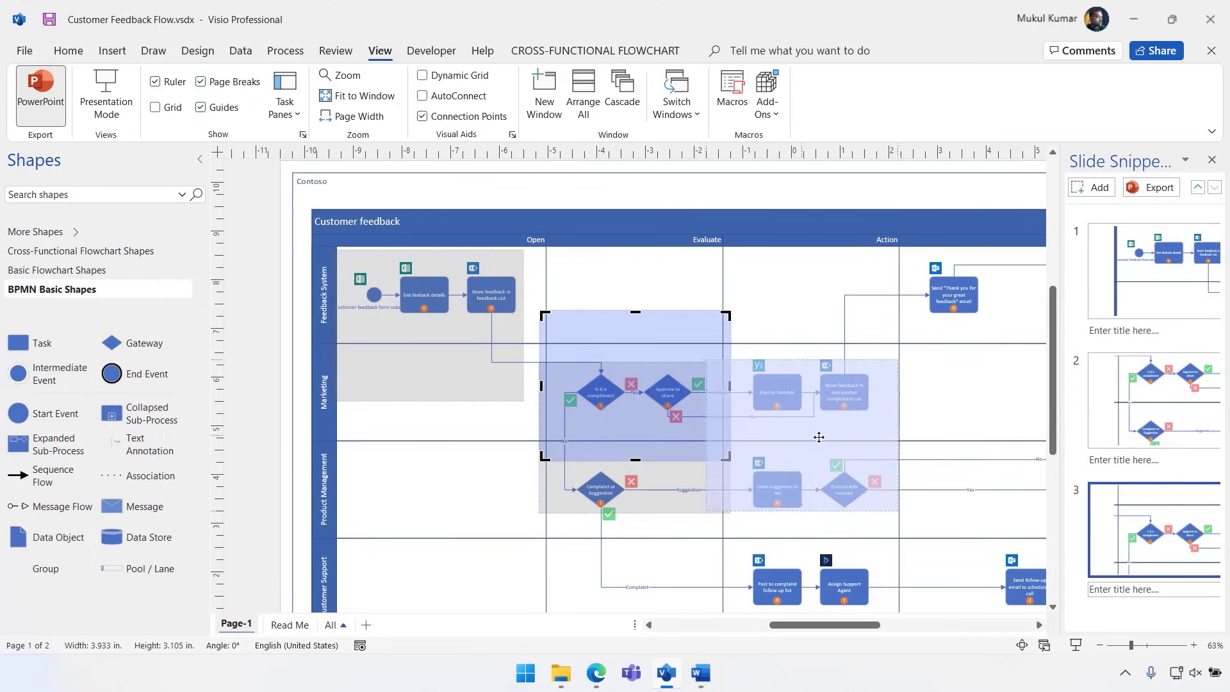
pyautogui.click(1092, 187)
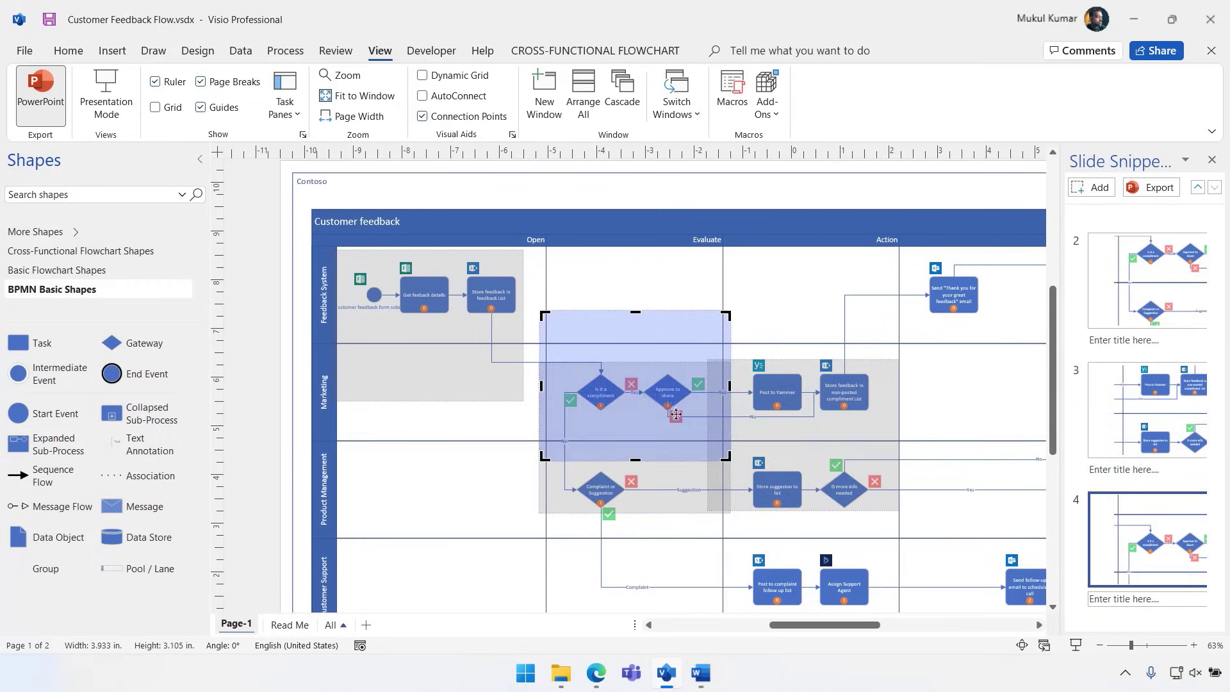
pyautogui.moveTo(676, 415); pyautogui.dragTo(860, 616)
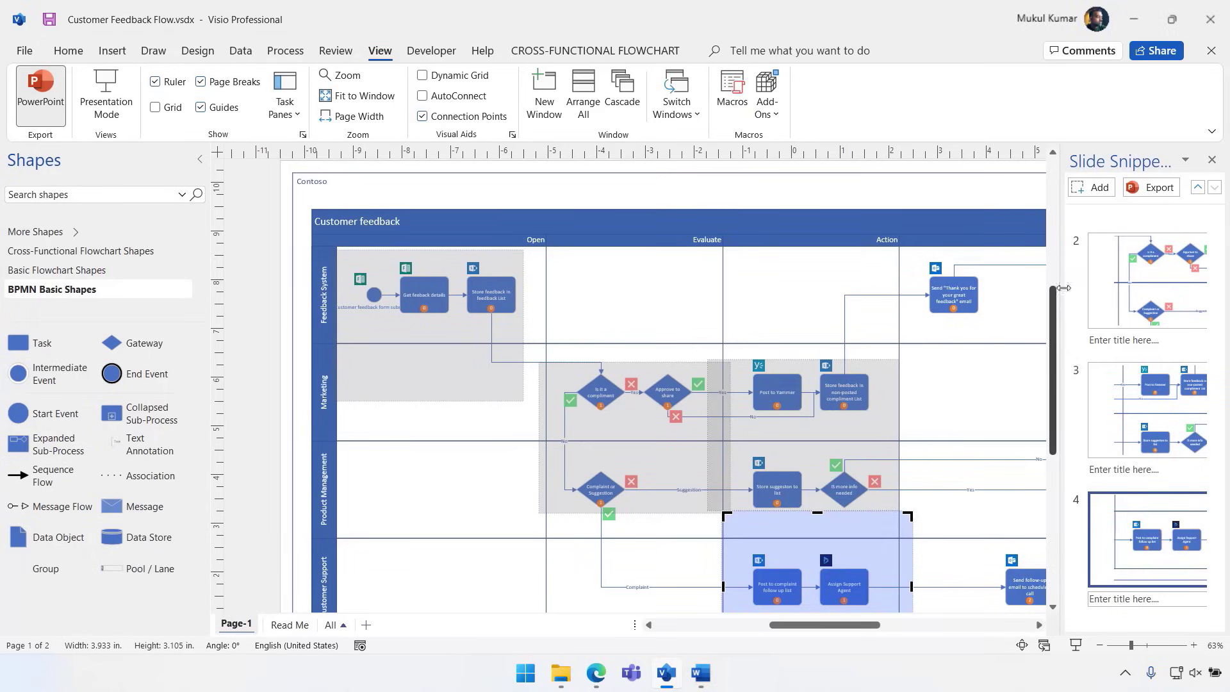
pyautogui.click(1150, 188)
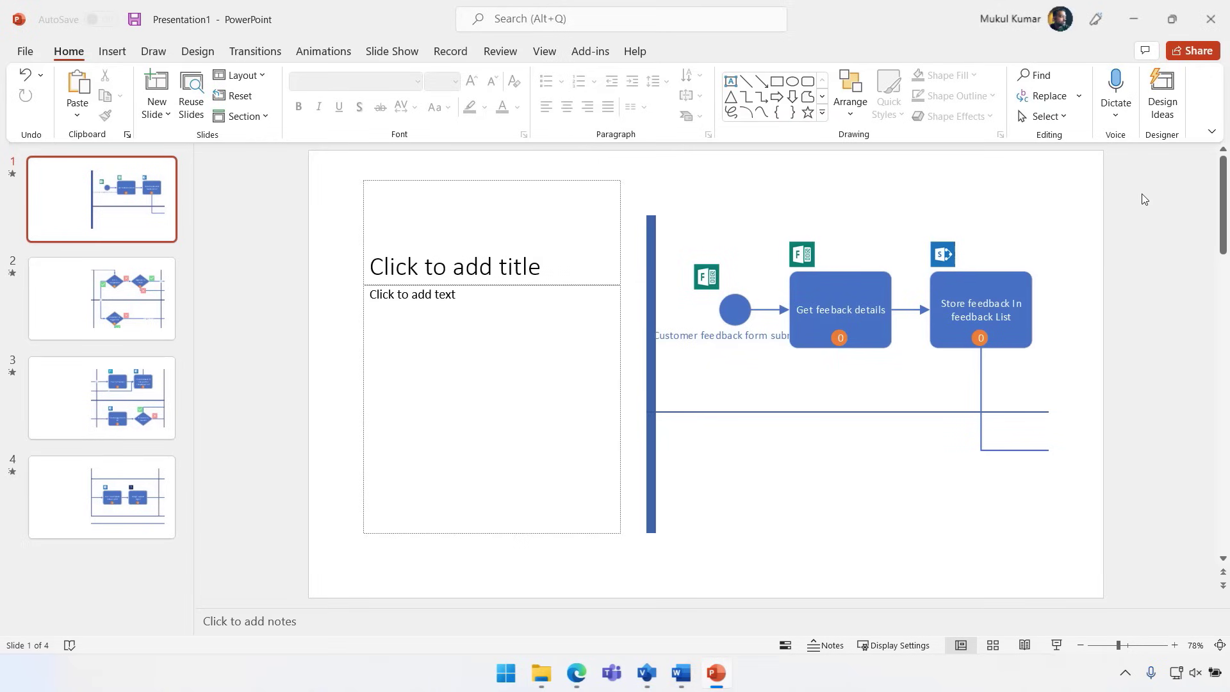
pyautogui.click(503, 269)
pyautogui.write('ustomer')
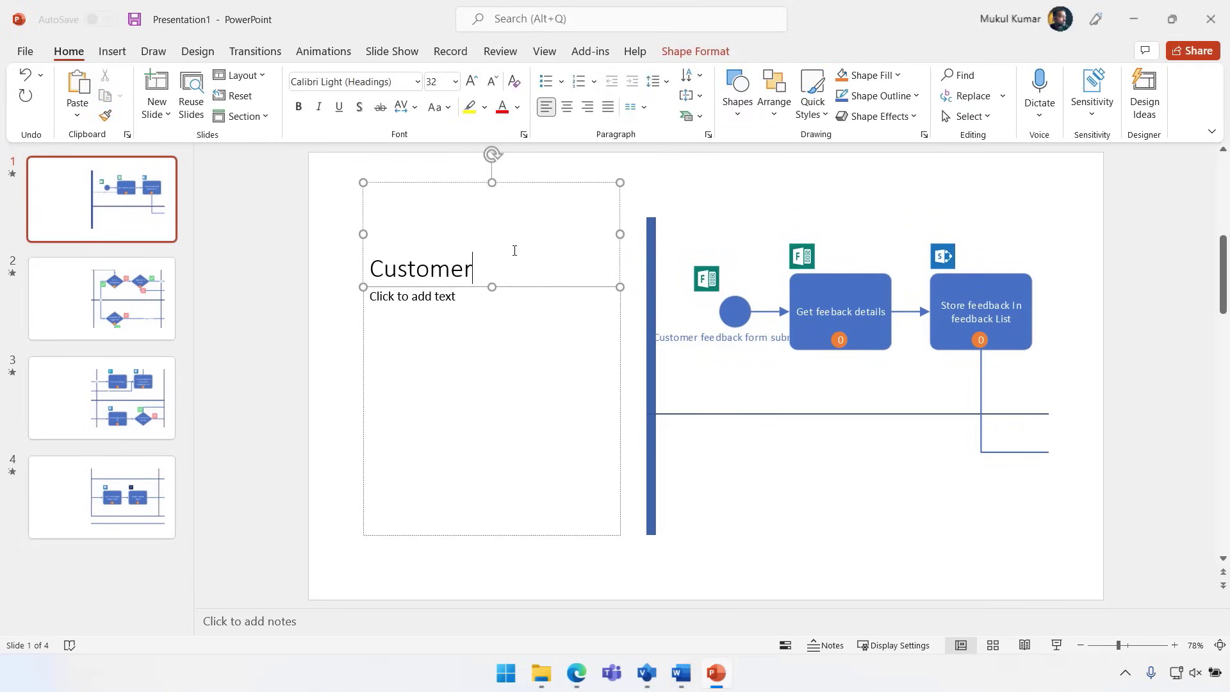
pyautogui.write(' feedback form')
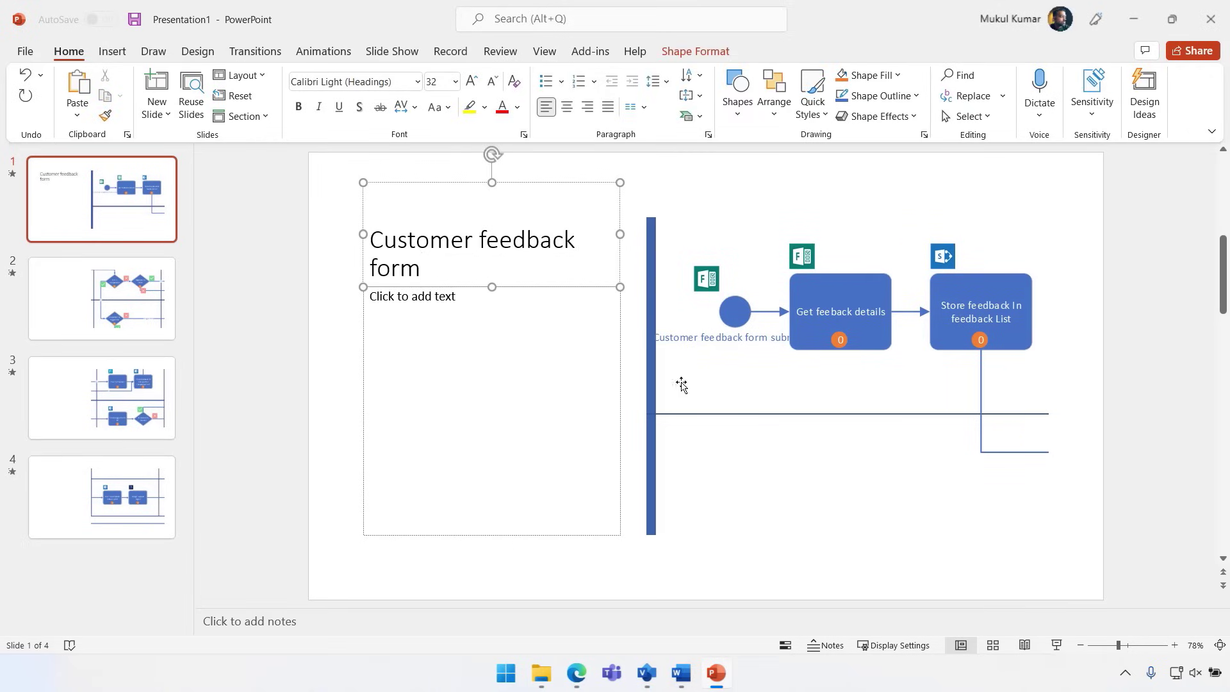
# - Present the snippet deck full screen and advance through its four slides
pyautogui.click(1036, 646)
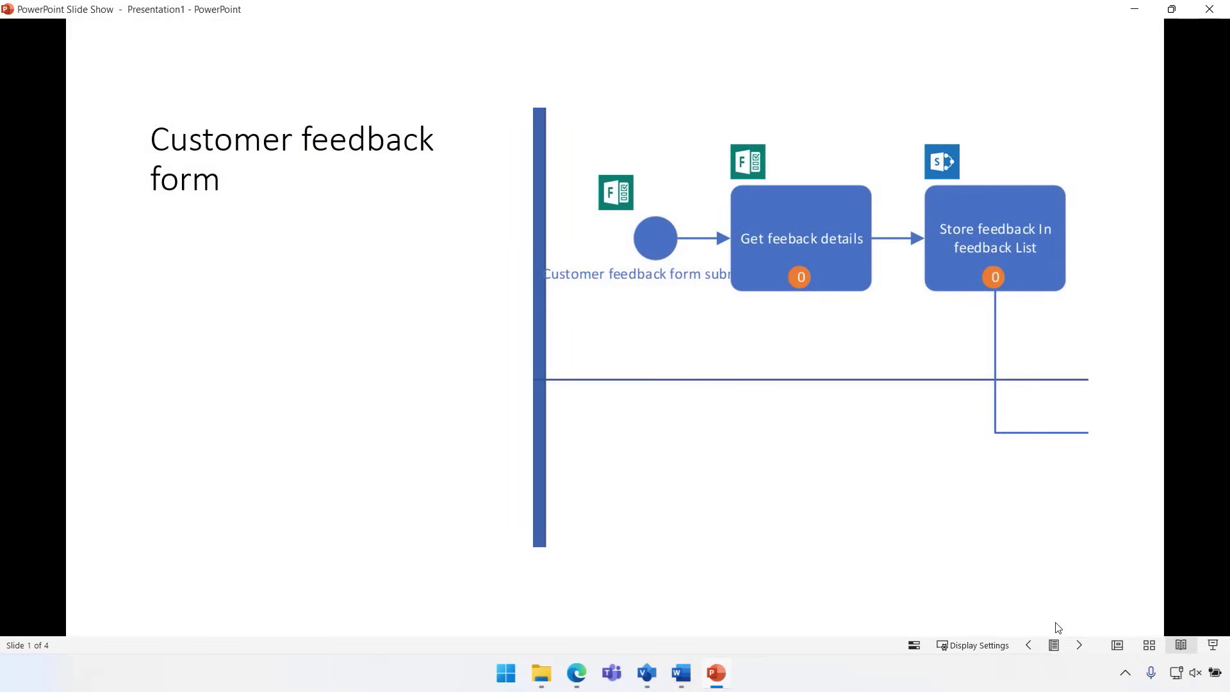
pyautogui.click(1081, 647)
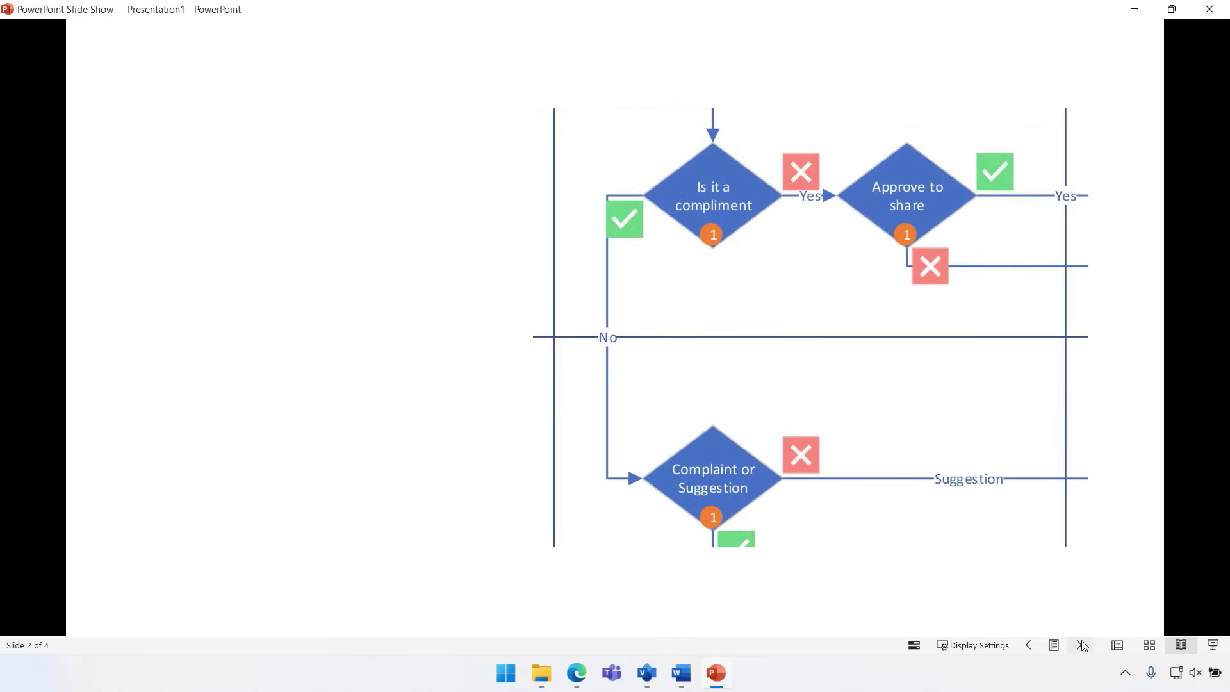
pyautogui.click(1082, 646)
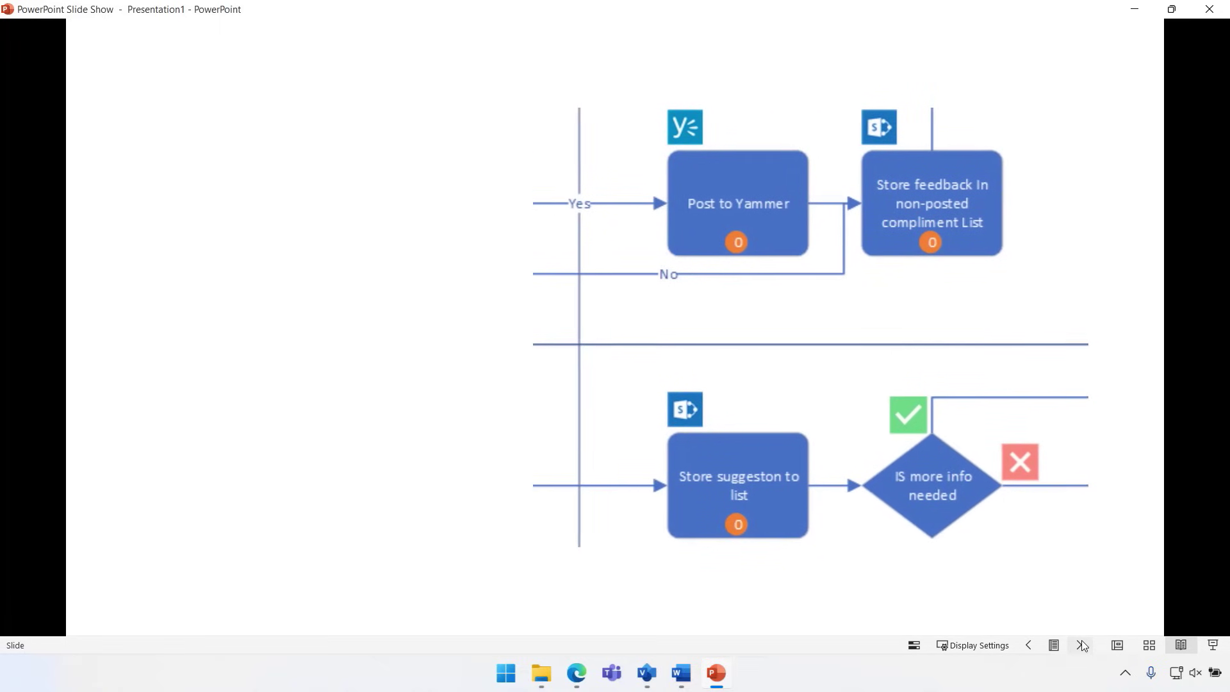
pyautogui.click(1082, 646)
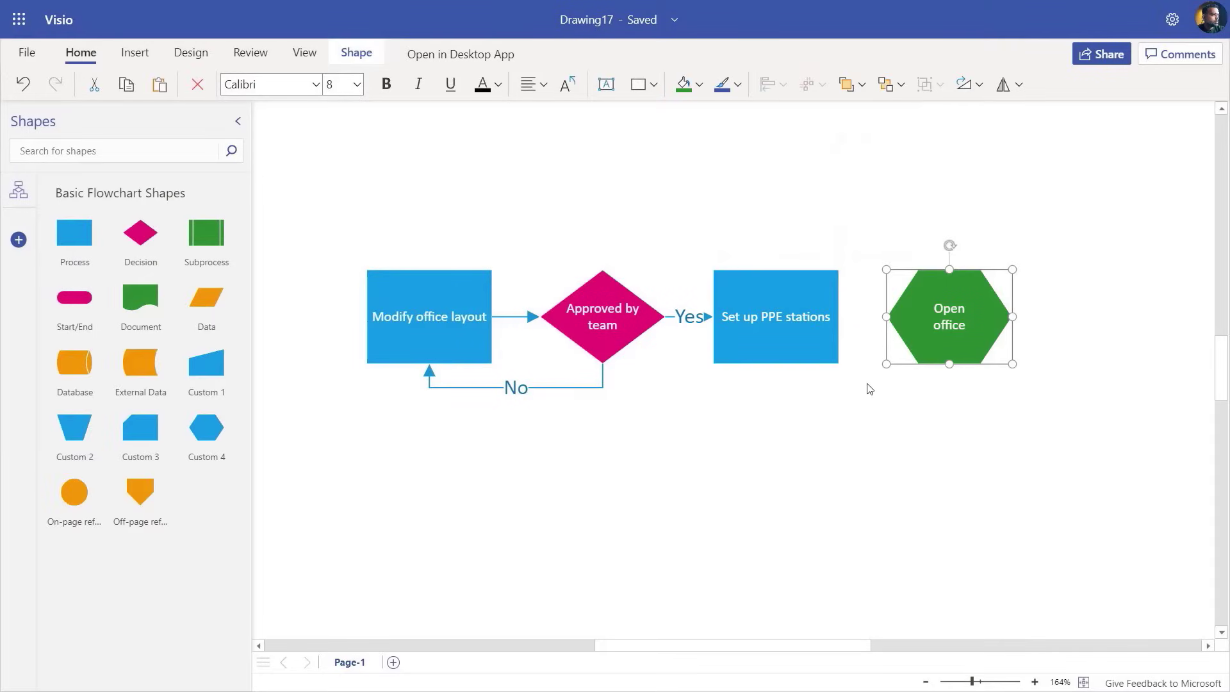
# - Connect Set up PPE stations to the Open office hexagon via its quick-connect arrow
pyautogui.click(859, 317)
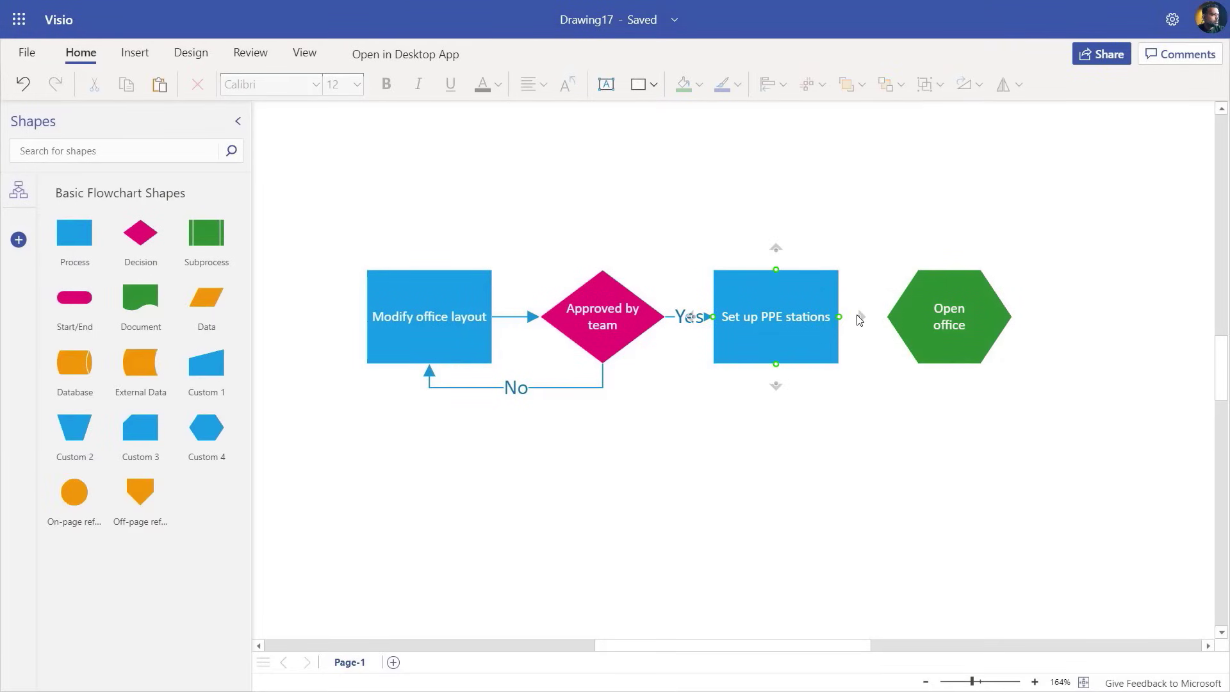
pyautogui.moveTo(855, 317); pyautogui.dragTo(900, 318)
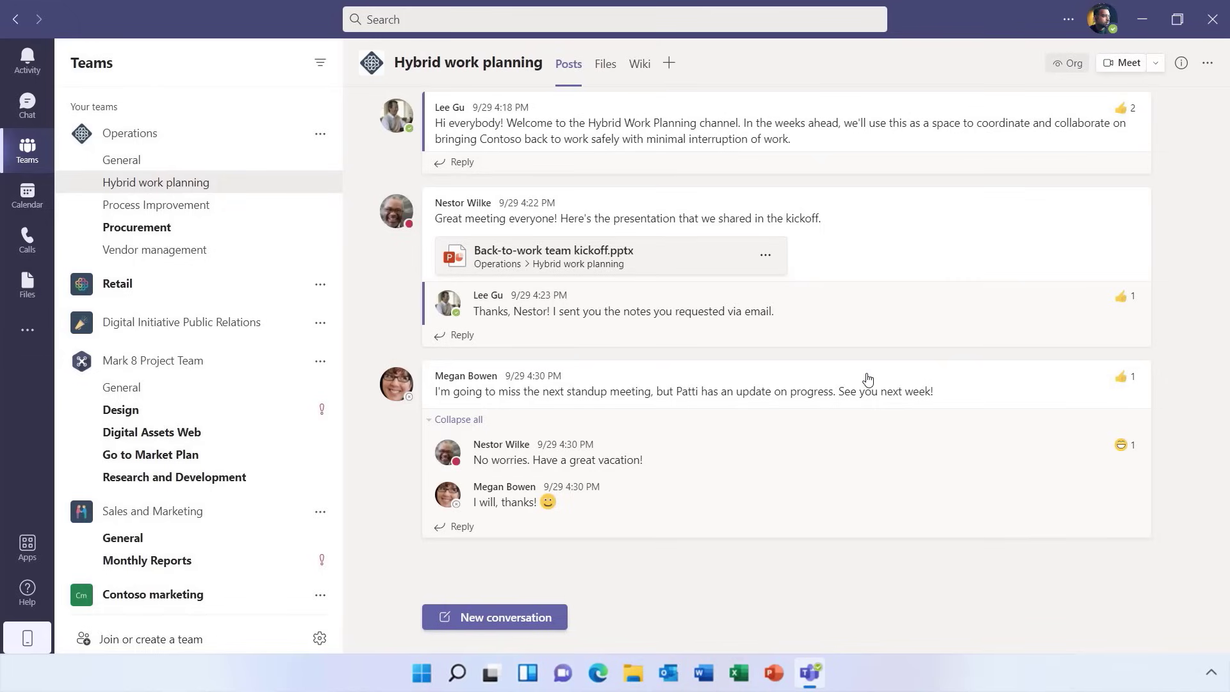
# - Add a Visio tab named Back to work plan showing Back to work plan.vsdx, with Post to the channel unchecked
pyautogui.click(670, 68)
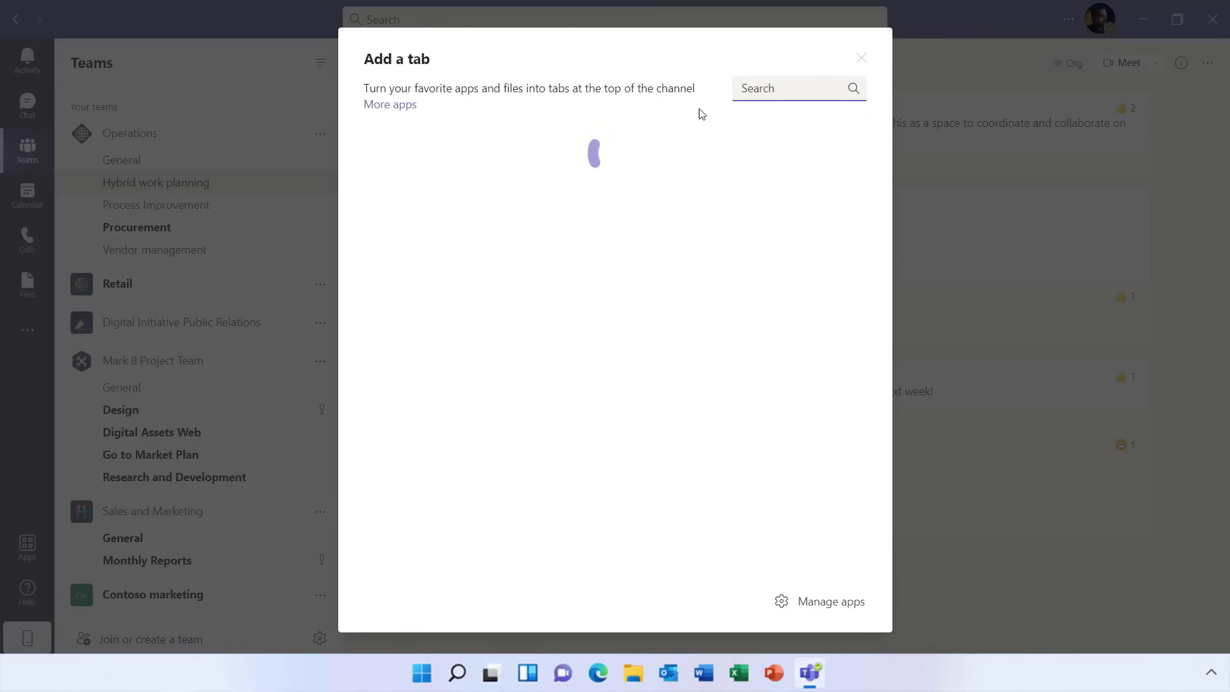
pyautogui.click(763, 315)
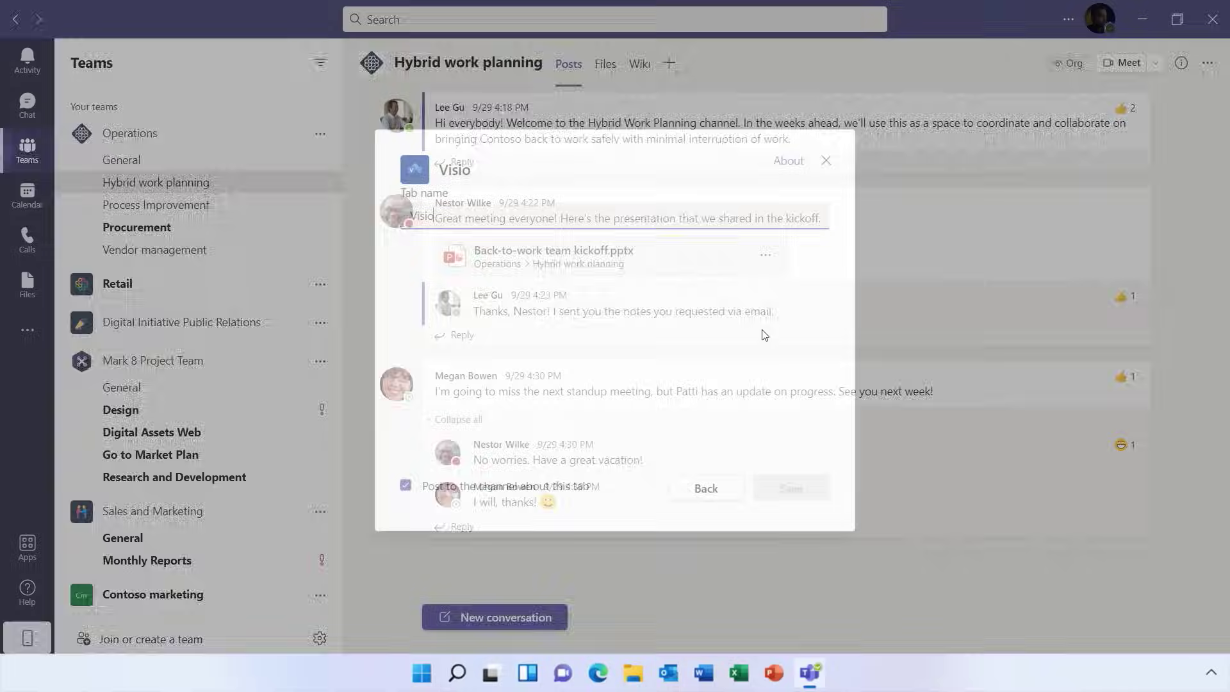
pyautogui.doubleClick(453, 223)
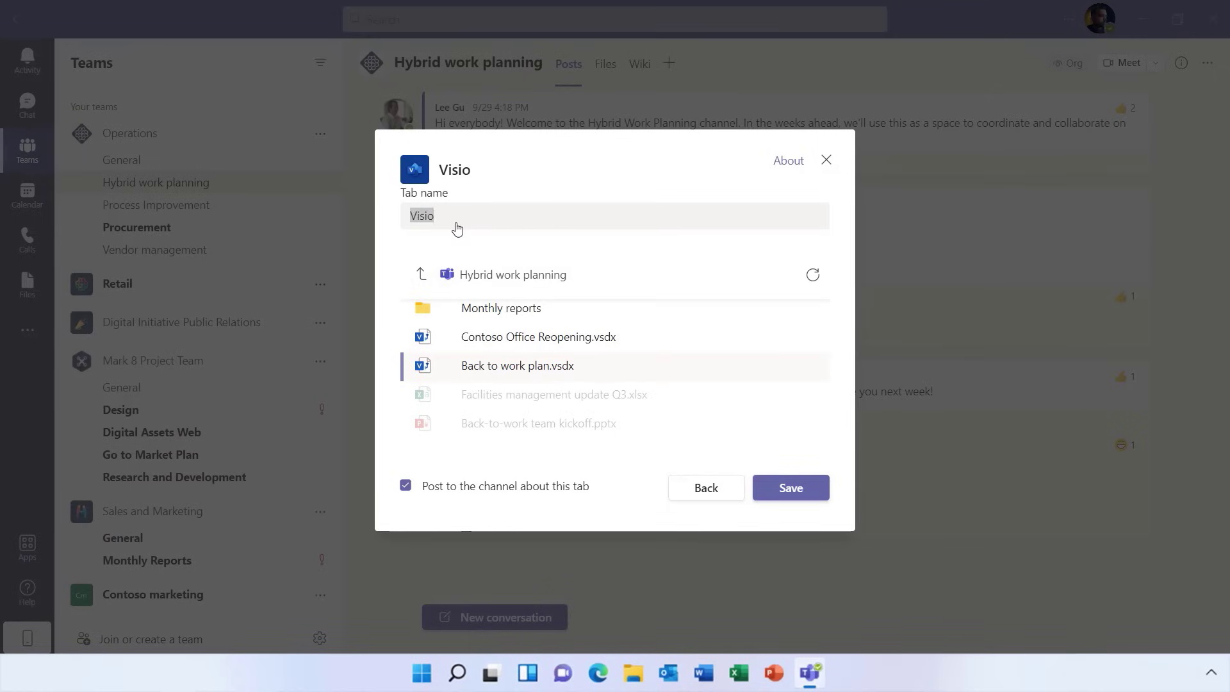
pyautogui.write('Back to work plan')
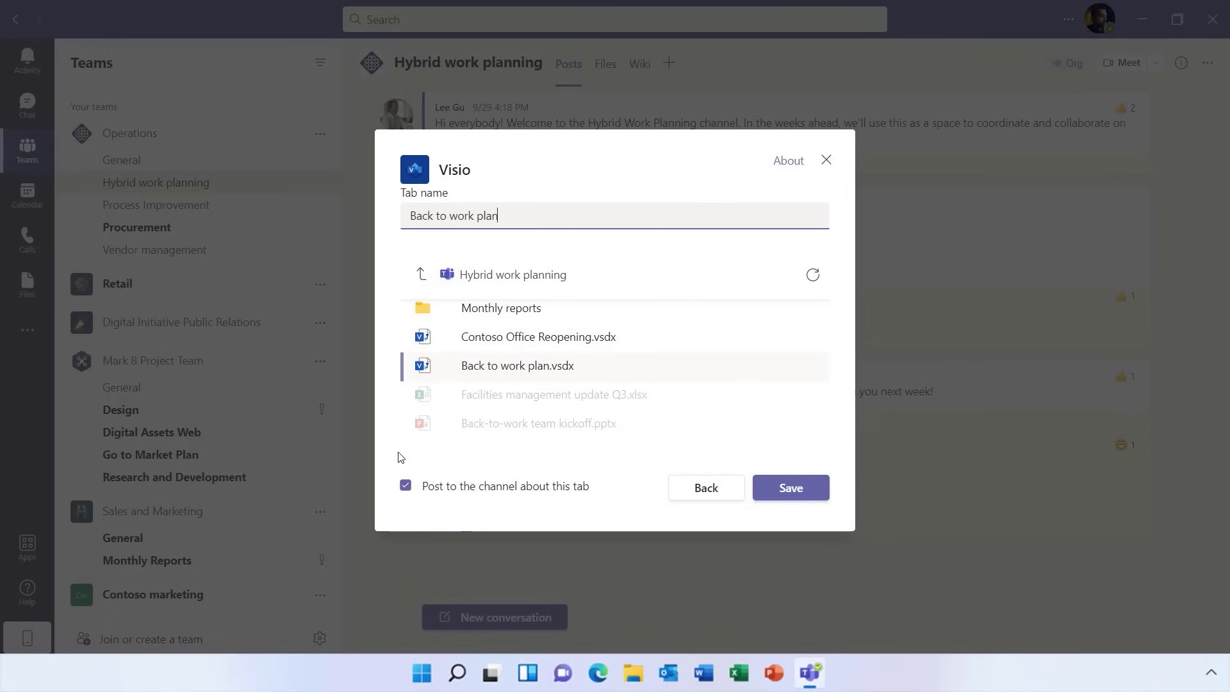
pyautogui.click(406, 485)
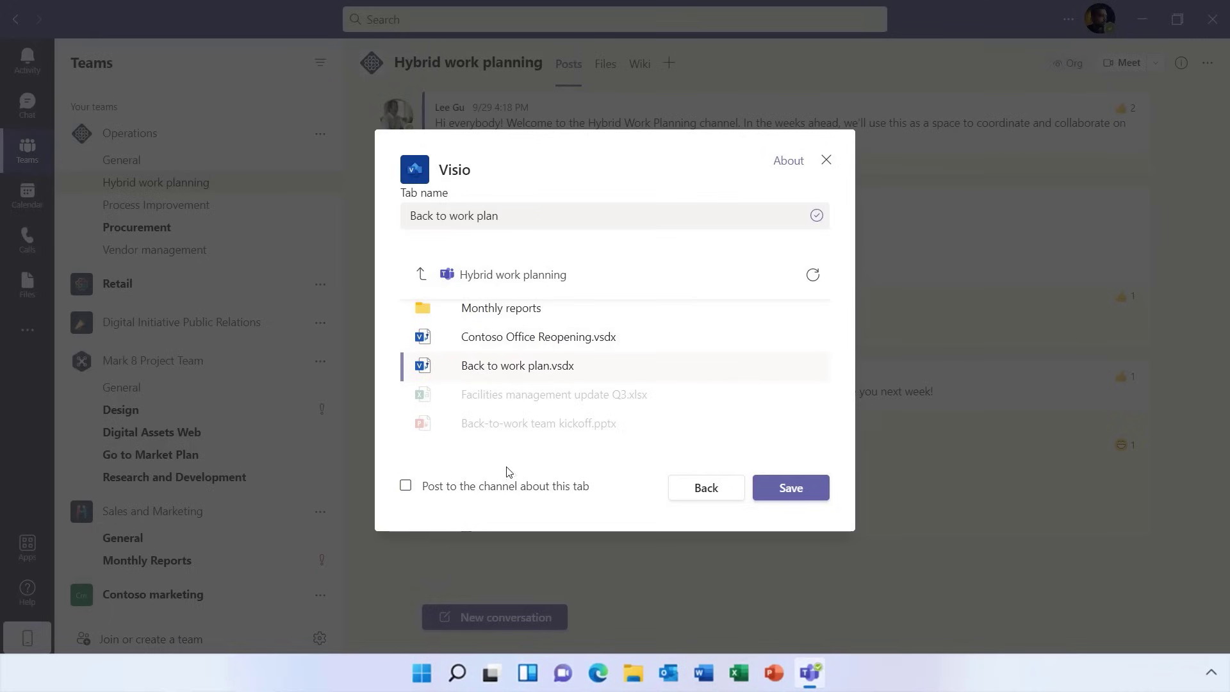
pyautogui.click(769, 496)
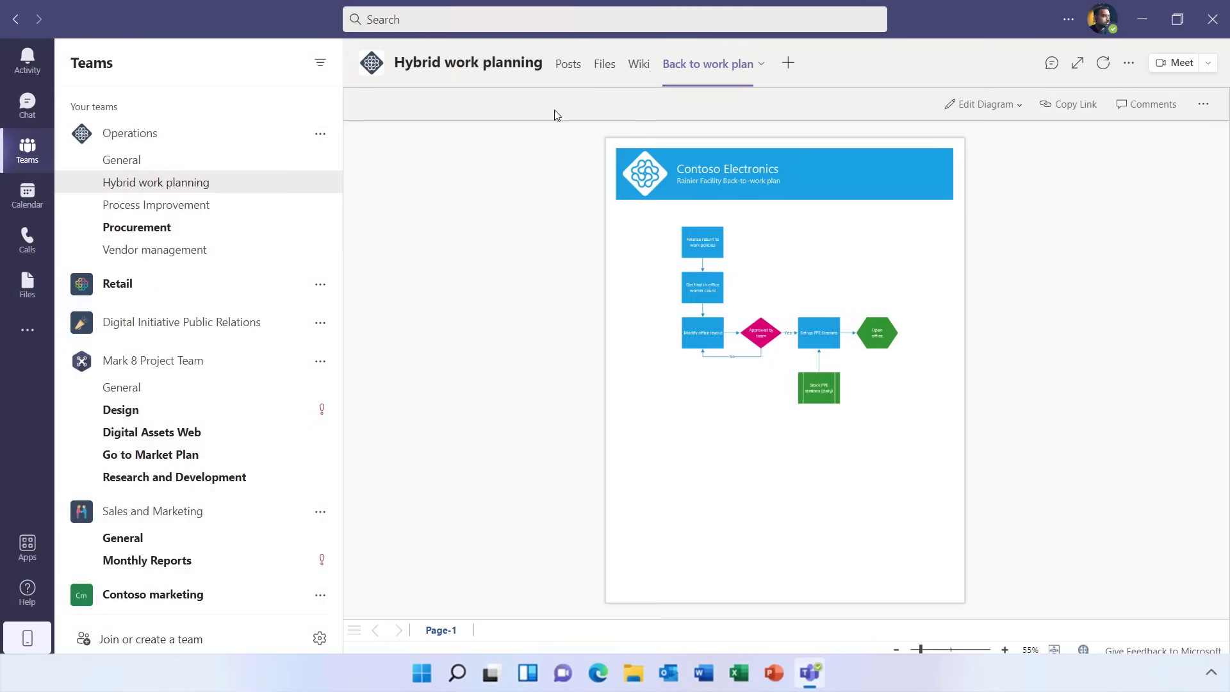
# - Start a new Posts conversation and attach Back to work plan.vsdx from the channel's files
pyautogui.click(553, 66)
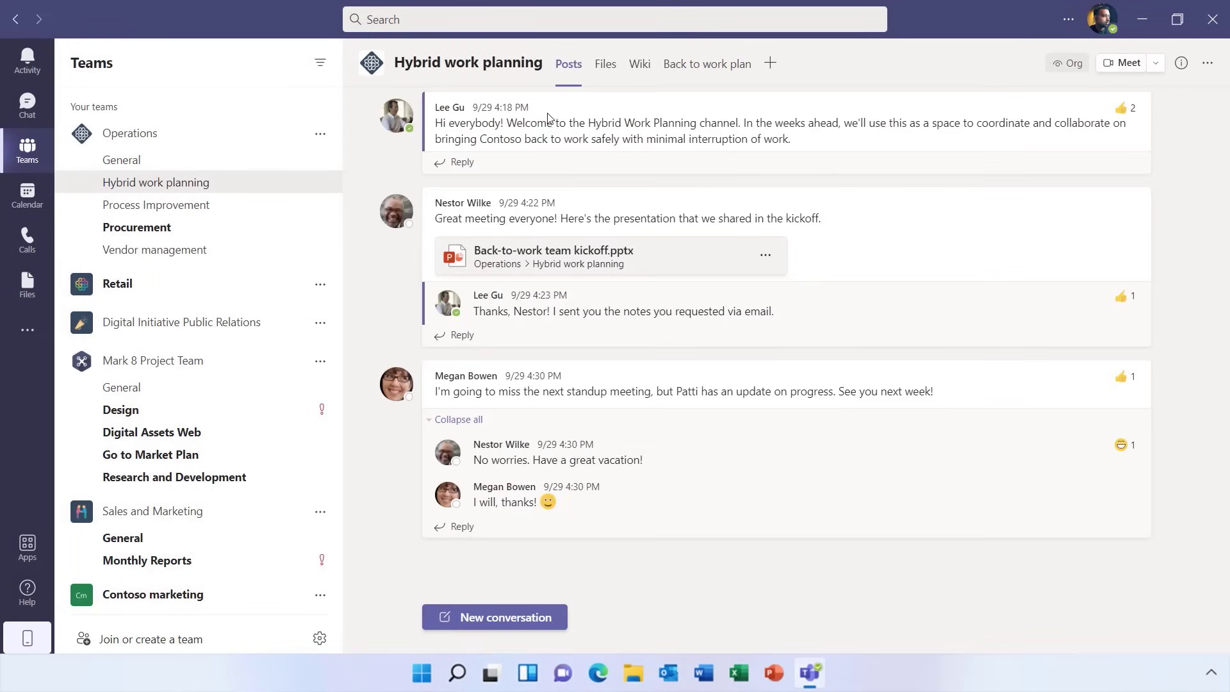
pyautogui.click(527, 616)
pyautogui.write("Here's the new back to work plan.")
pyautogui.click(466, 640)
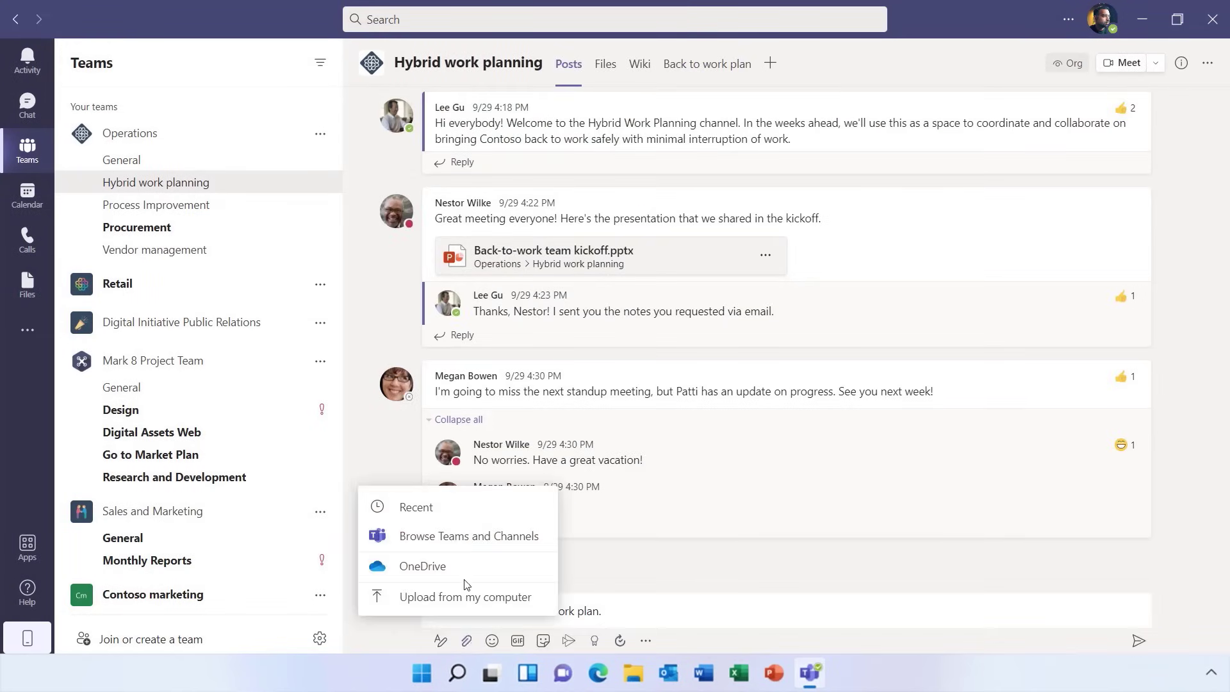
pyautogui.click(471, 540)
pyautogui.doubleClick(330, 529)
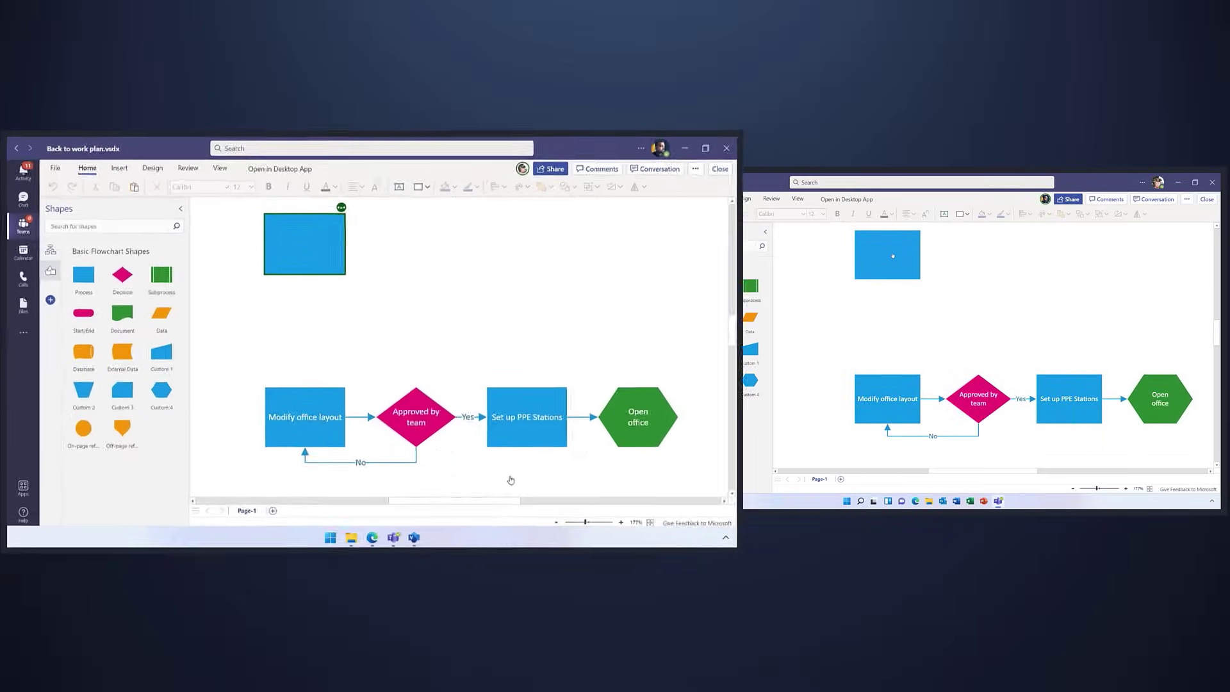
# - Label the top step 'Finalize return to work policies' and add a new step below it
pyautogui.doubleClick(891, 264)
pyautogui.write('Final')
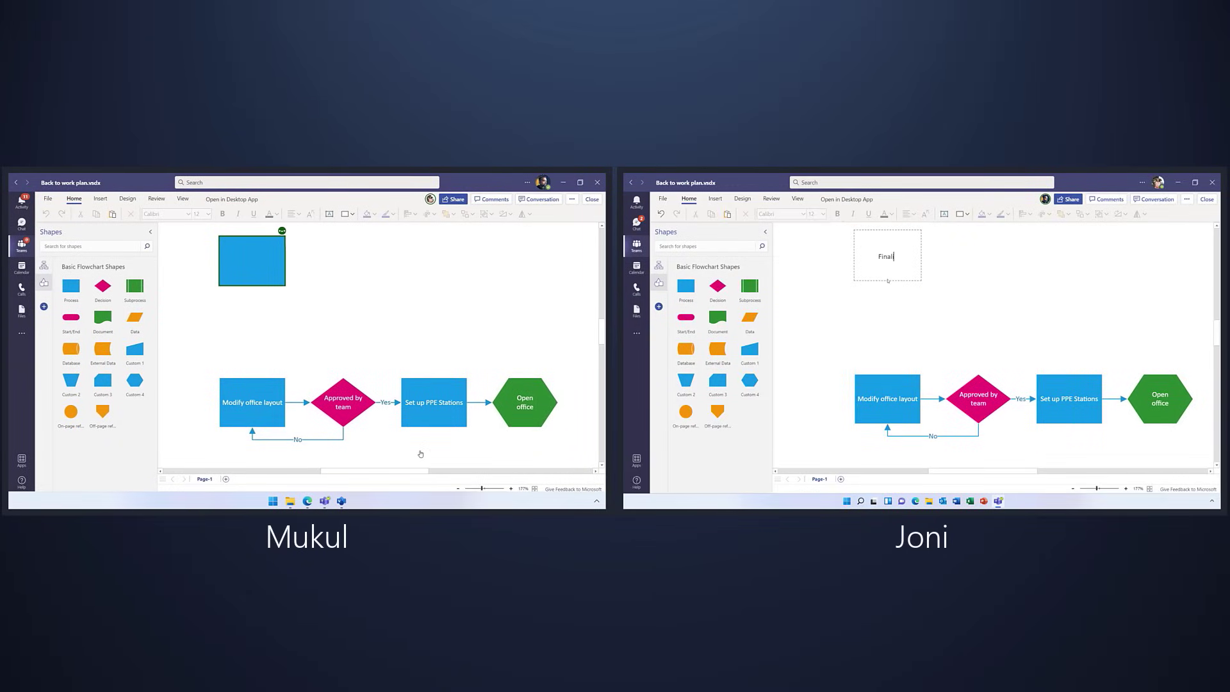
pyautogui.write('ize return to work p')
pyautogui.write('olicies')
pyautogui.click(889, 288)
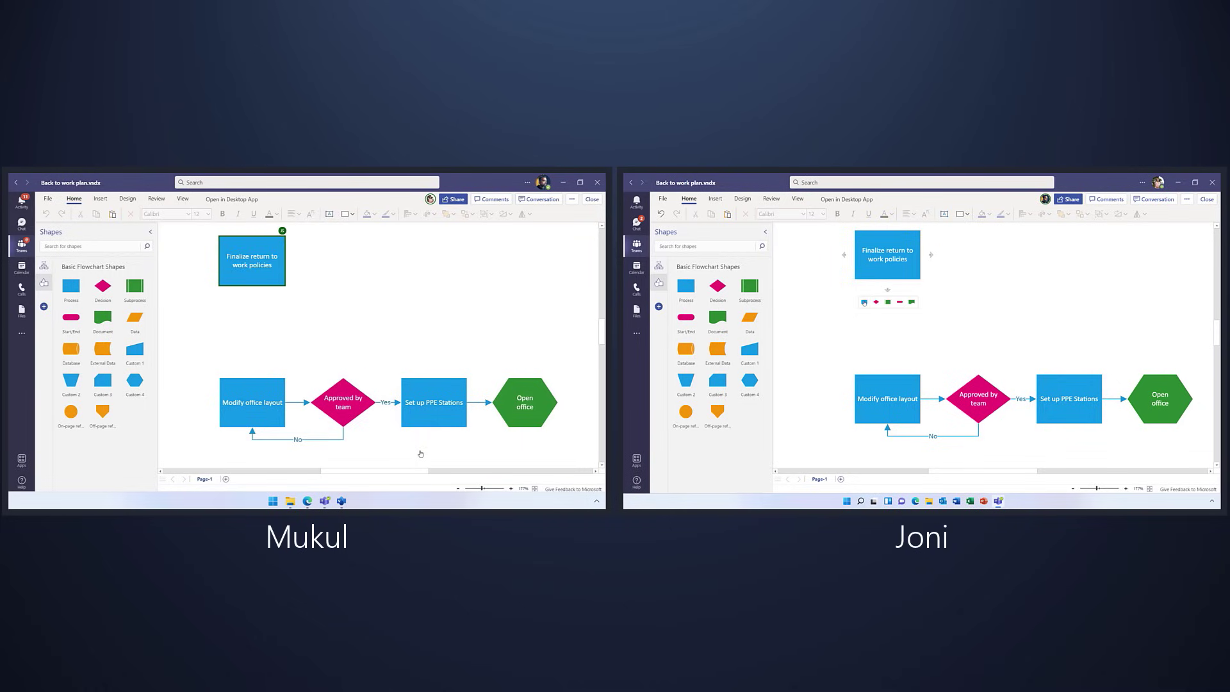
pyautogui.click(864, 302)
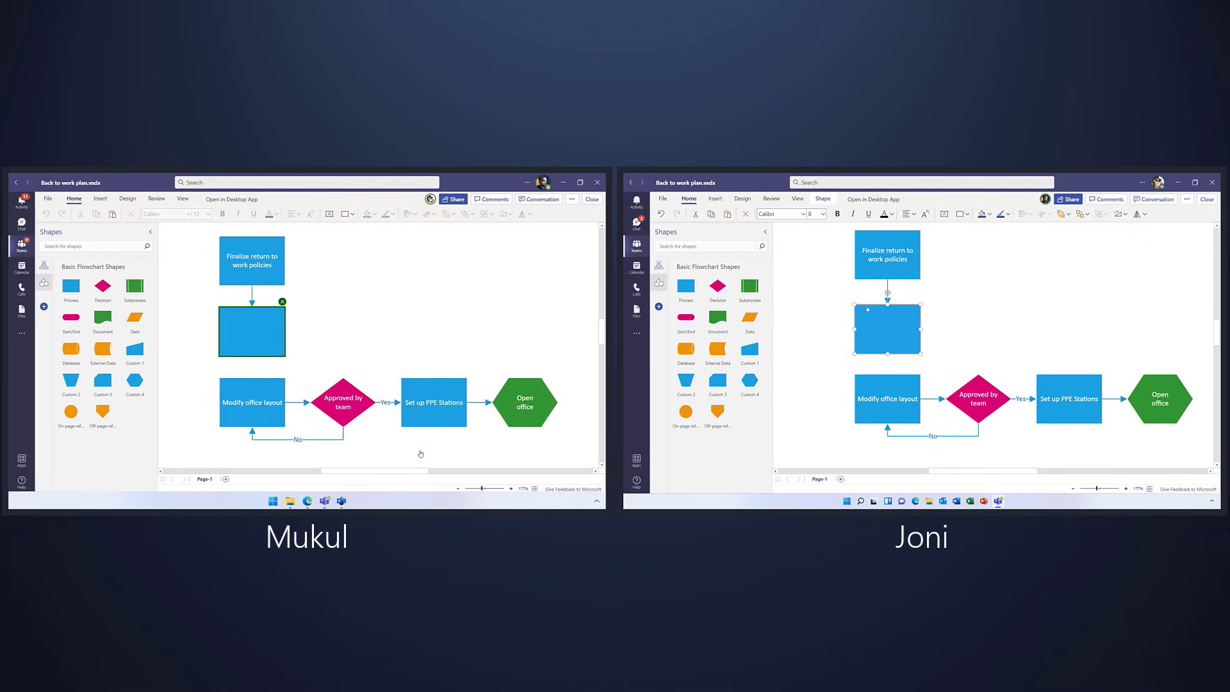
# - Label the new step 'Get final in-office worker count' and connect it to Modify office layout
pyautogui.doubleClick(890, 346)
pyautogui.write('Get final in-of')
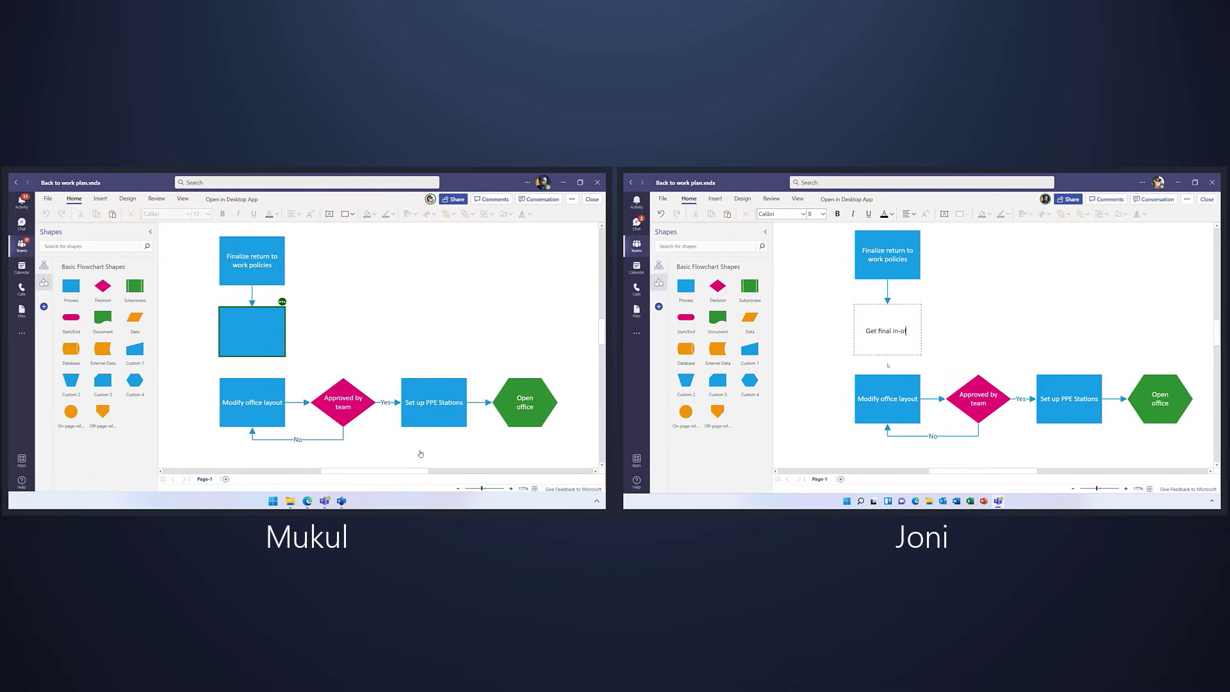
pyautogui.write('fice worker count')
pyautogui.press('Escape')
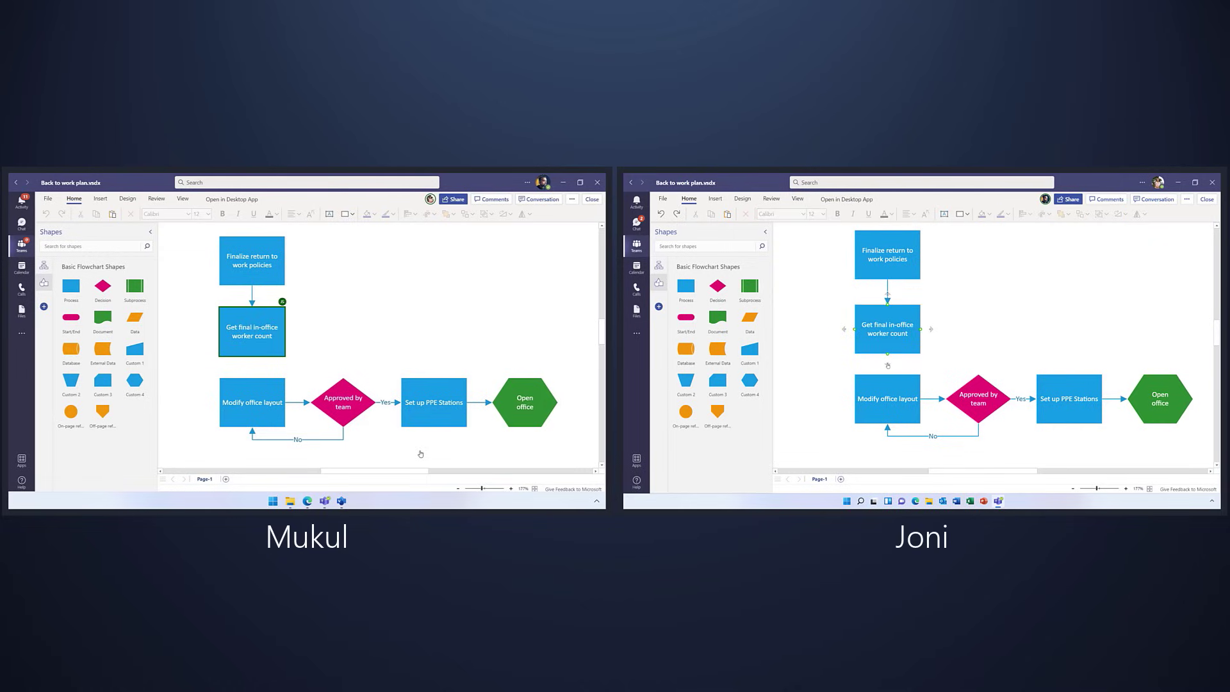
pyautogui.click(888, 366)
# - Comment 'Who will be stocking the PPE stations?' on the Set up PPE Stations step
pyautogui.rightClick(446, 394)
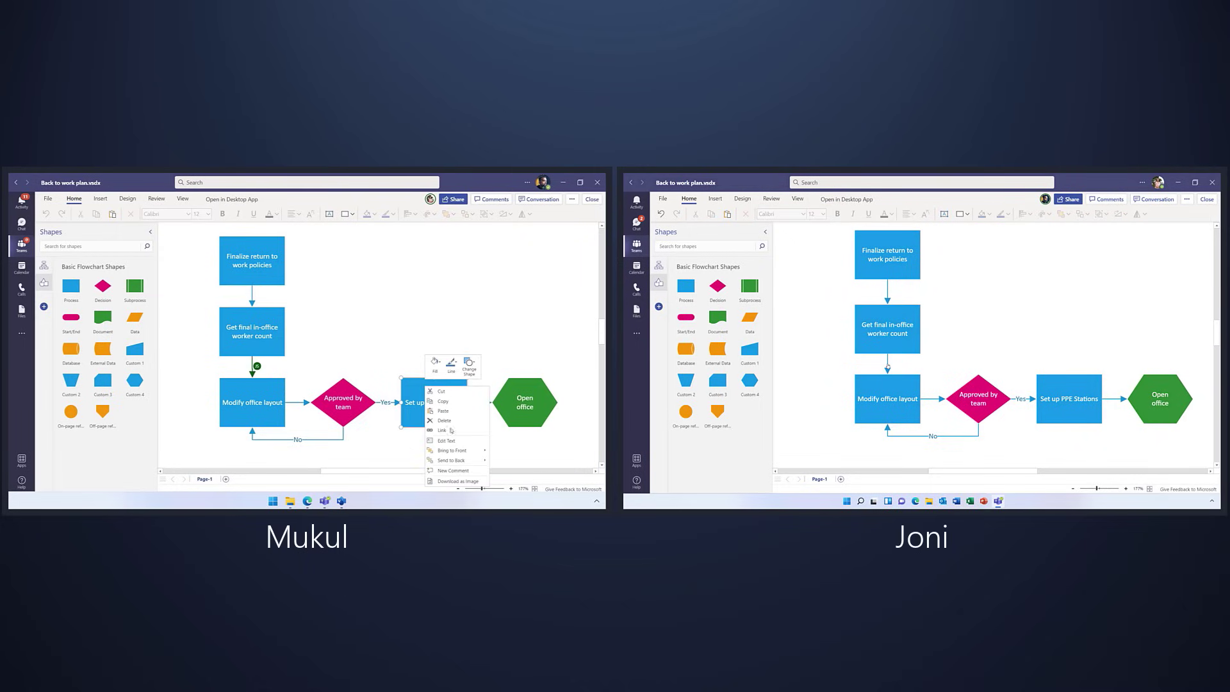
pyautogui.click(459, 470)
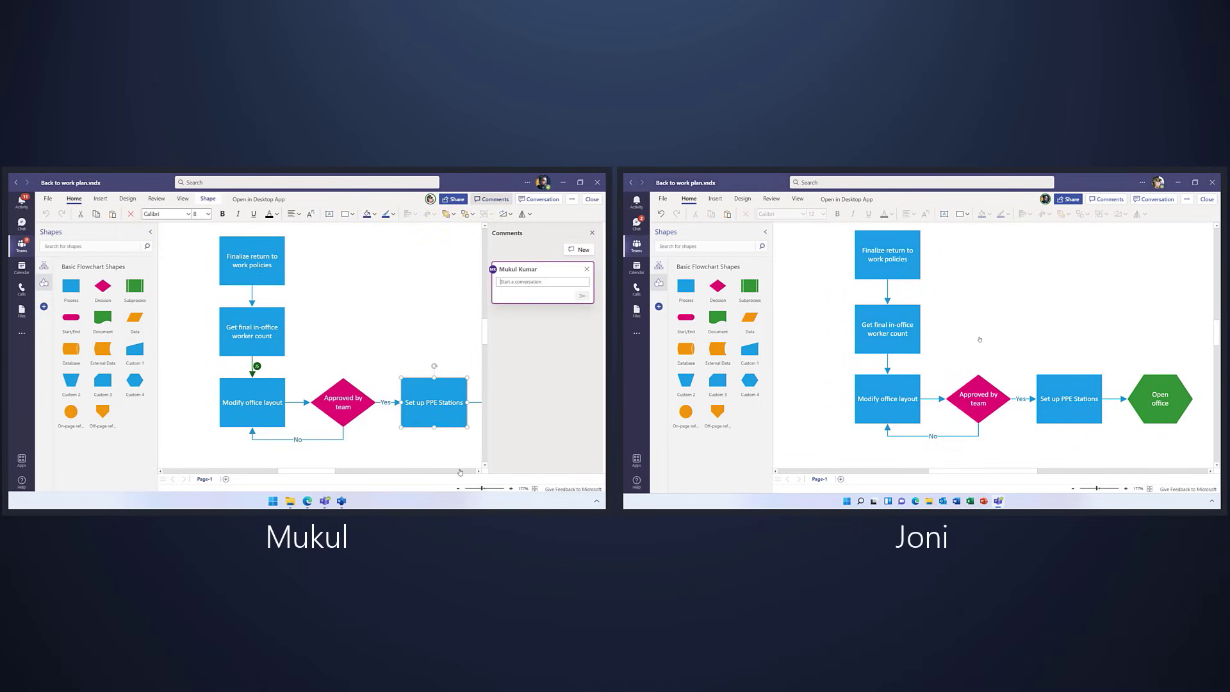
pyautogui.write('Who will')
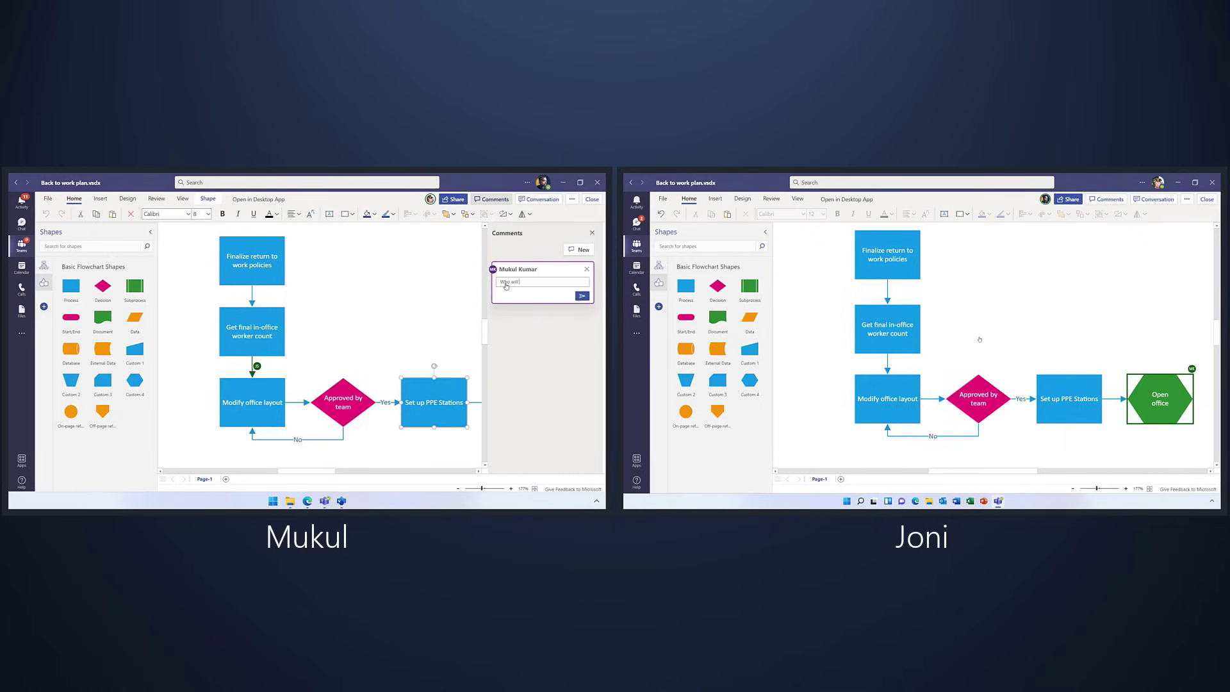
pyautogui.write(' be stocking thi')
pyautogui.click(579, 295)
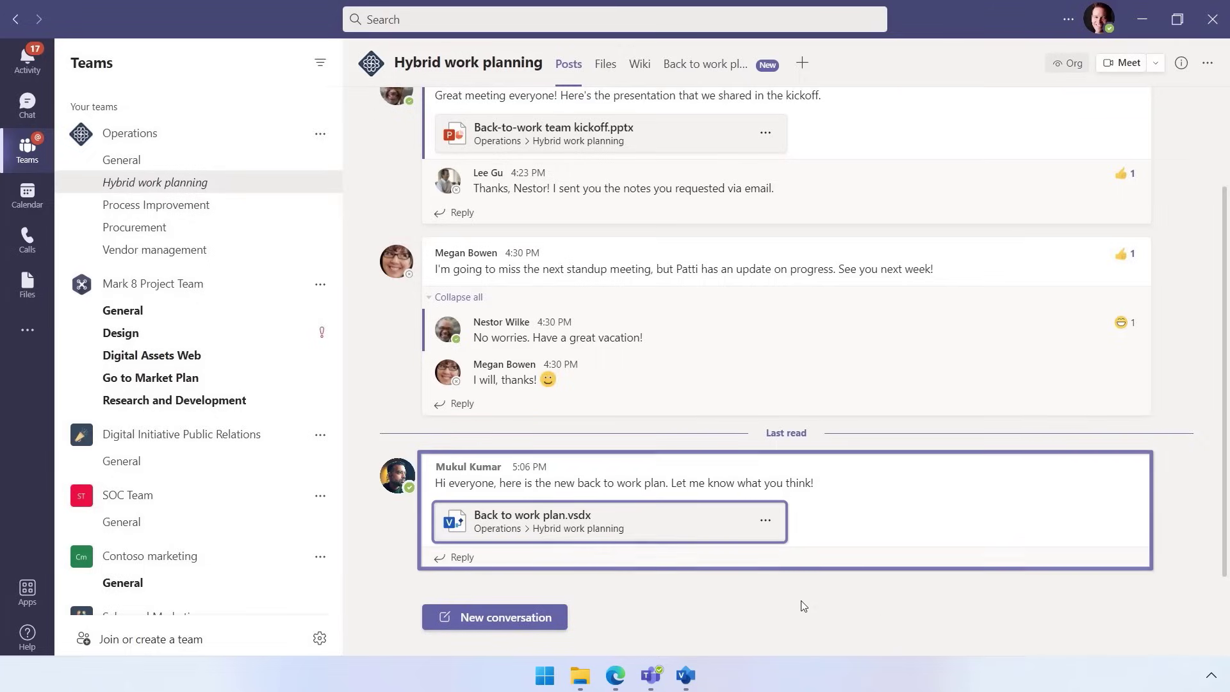
# - Open Back to work plan.vsdx from the post and show the Edit Diagram choices
pyautogui.click(632, 533)
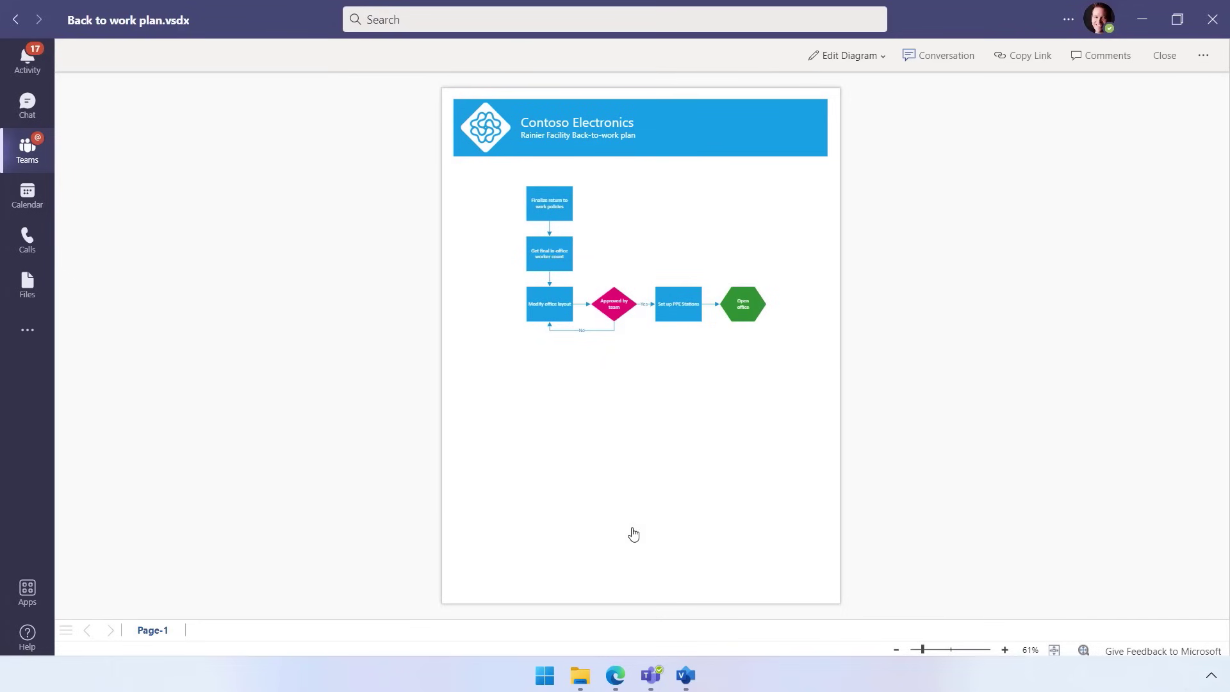
pyautogui.click(853, 60)
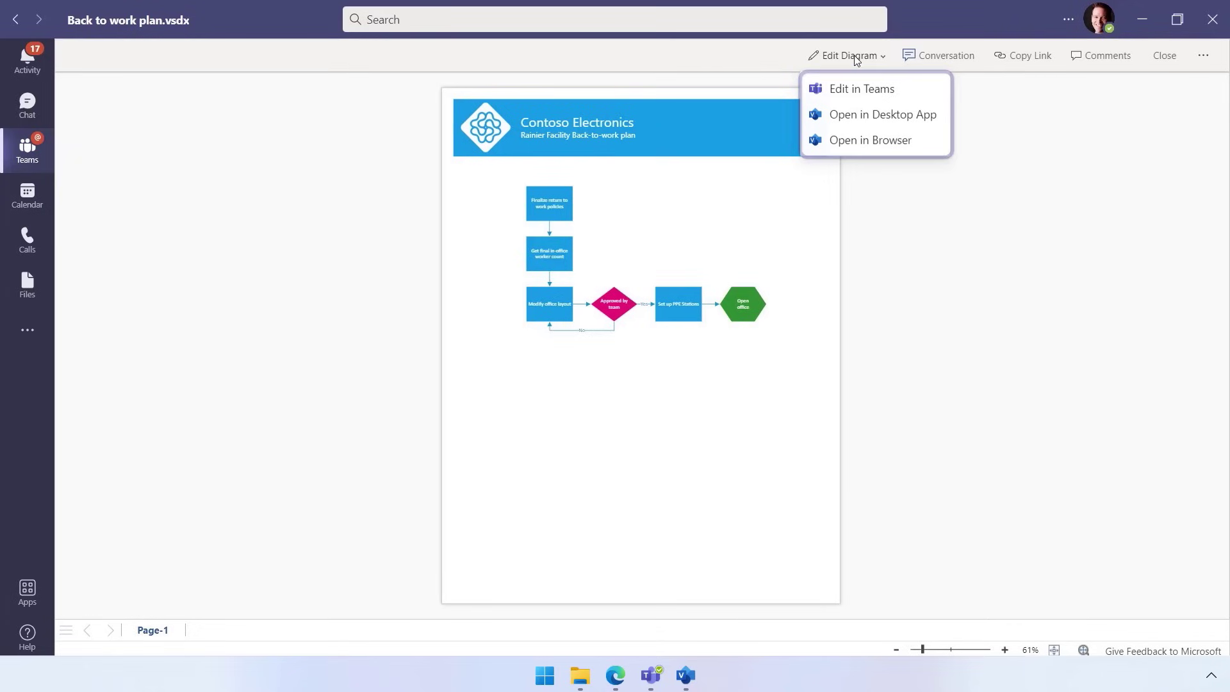
# - Edit in Teams and reply 'My team will handle this.' to the PPE stocking comment
pyautogui.click(860, 91)
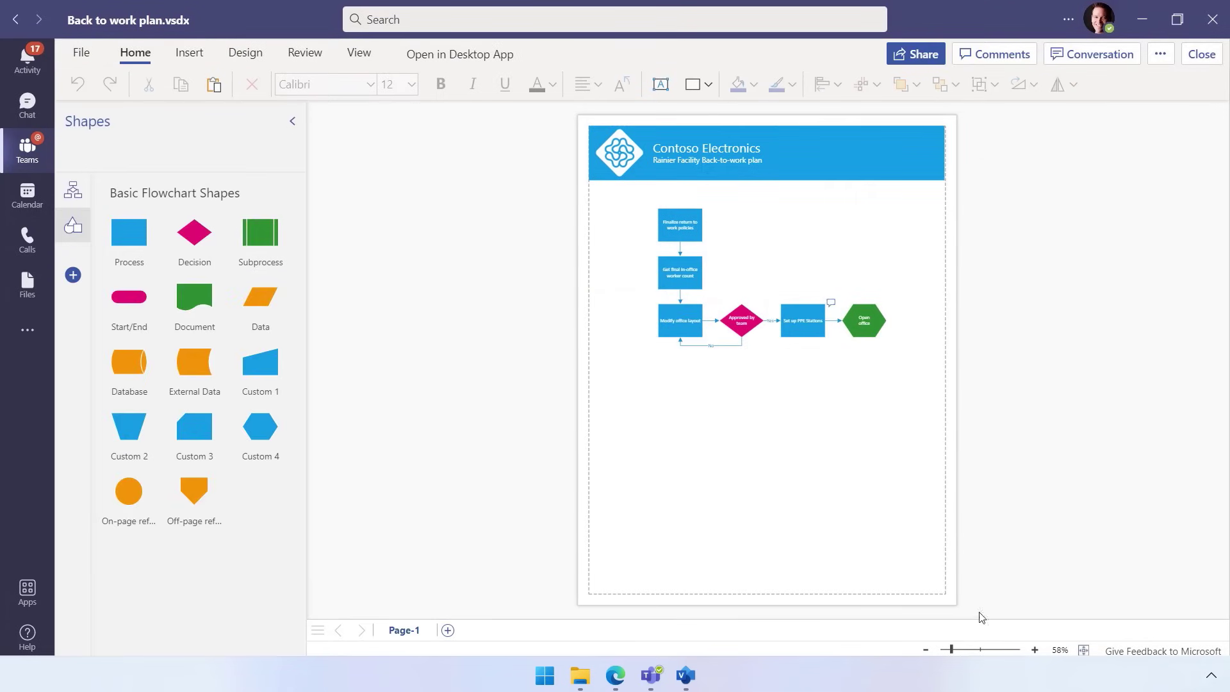
pyautogui.click(923, 467)
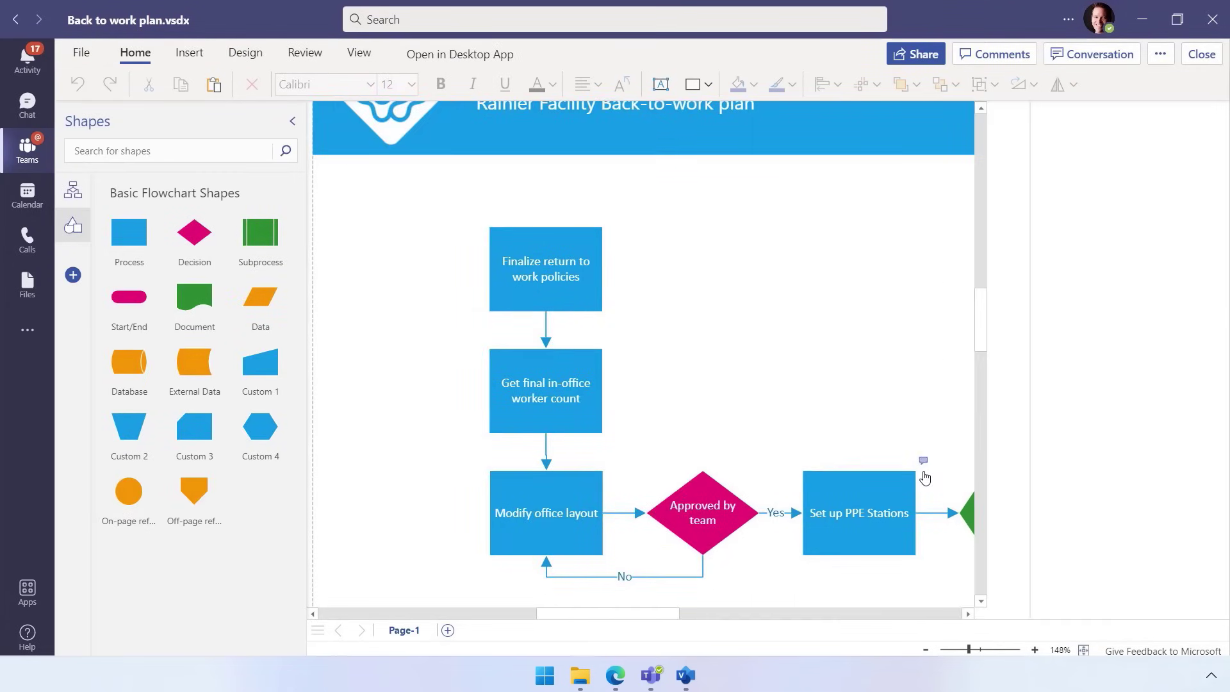
pyautogui.click(1040, 260)
pyautogui.write('My team will handle this')
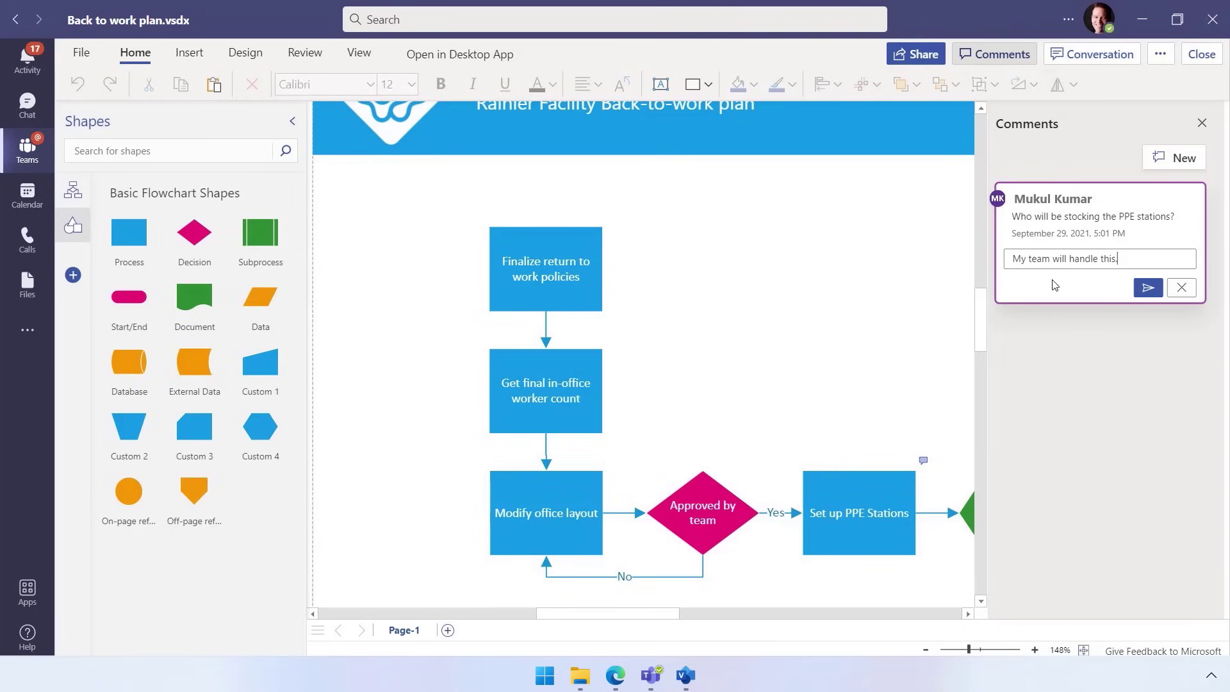
pyautogui.click(1147, 288)
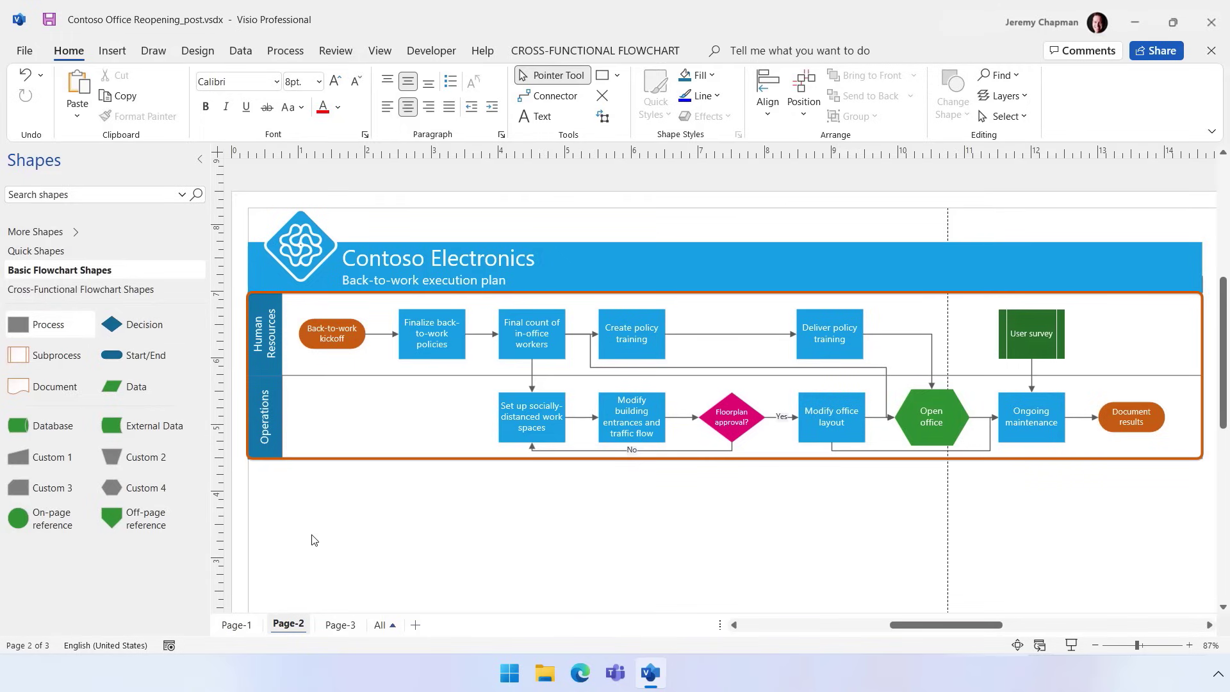
# - Insert a swimlane after Operations and title it Facilities
pyautogui.rightClick(264, 418)
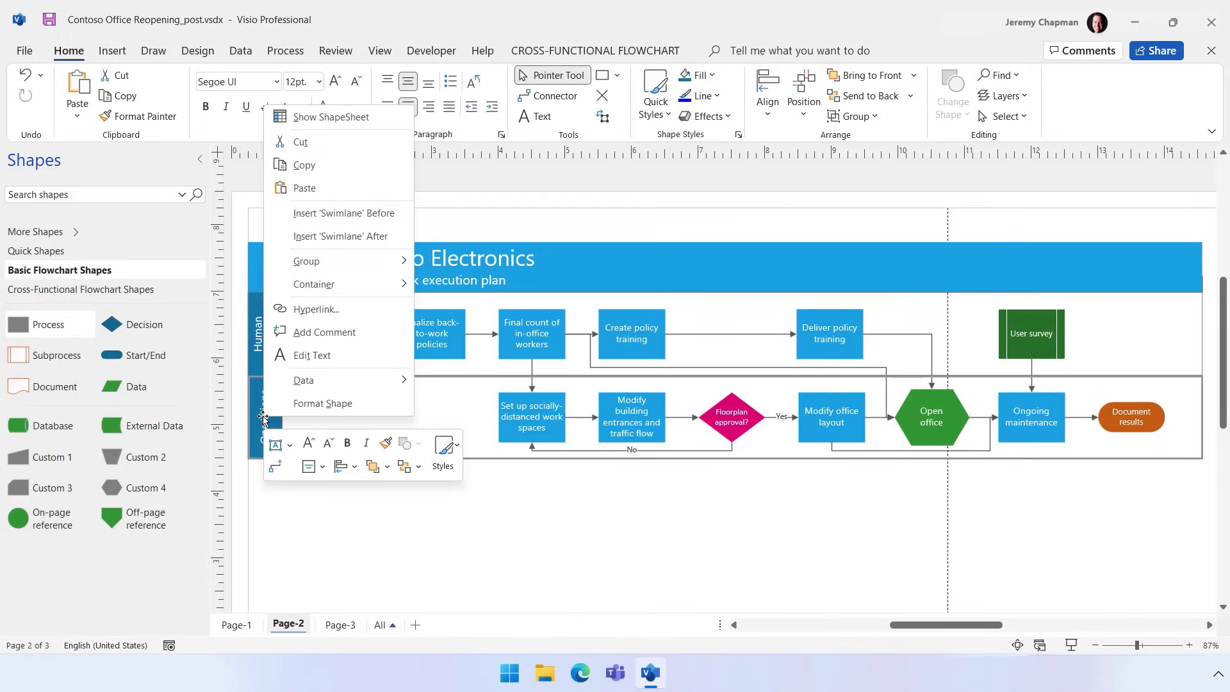
pyautogui.click(341, 236)
pyautogui.doubleClick(266, 501)
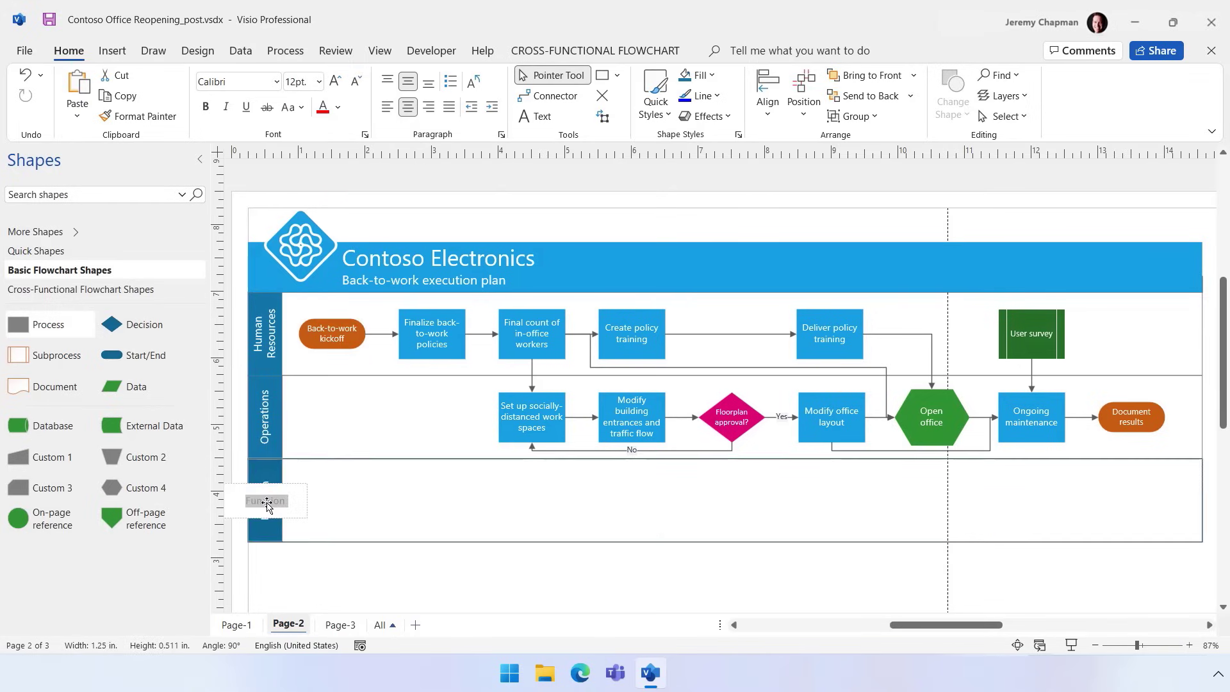
pyautogui.write('Facilities')
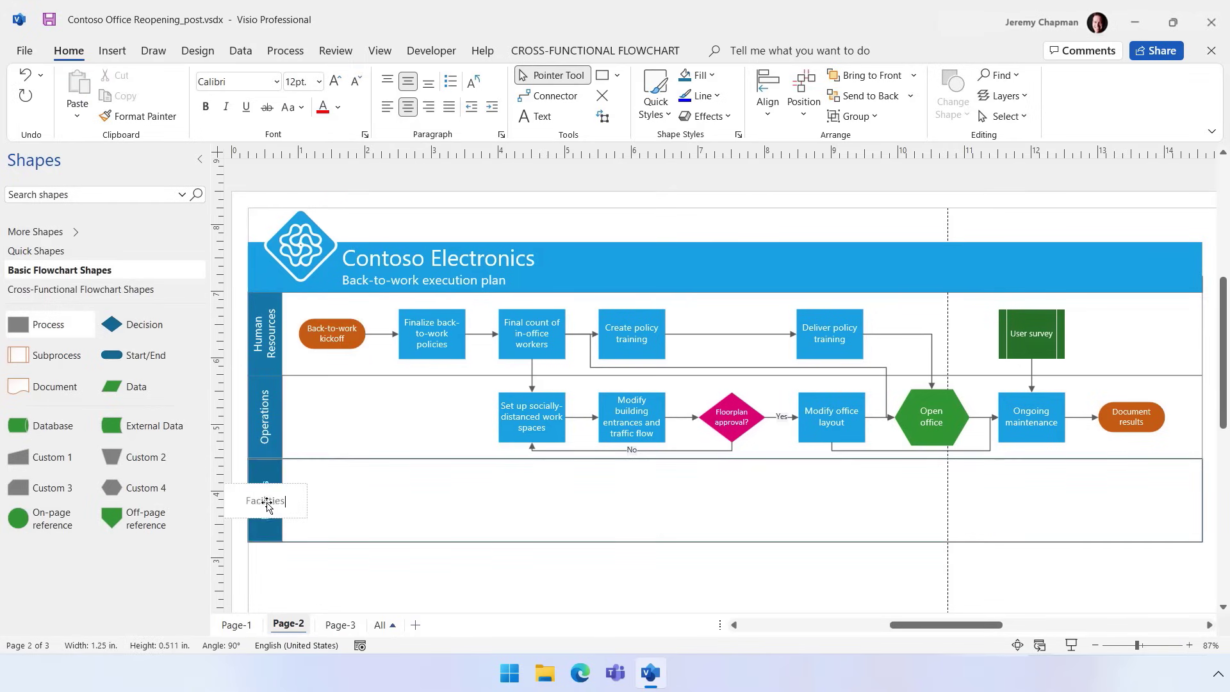
pyautogui.click(331, 509)
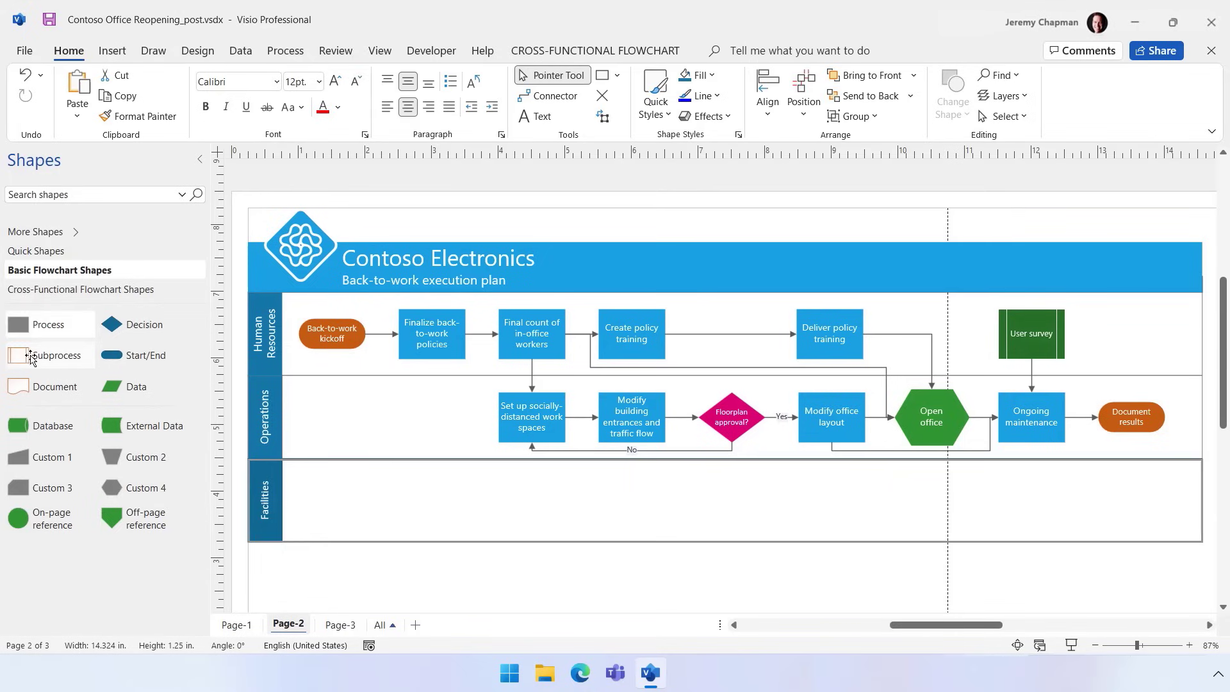
# - Place a Subprocess in the Facilities lane and give it User survey's green formatting
pyautogui.moveTo(30, 358); pyautogui.dragTo(1035, 500)
pyautogui.click(1032, 334)
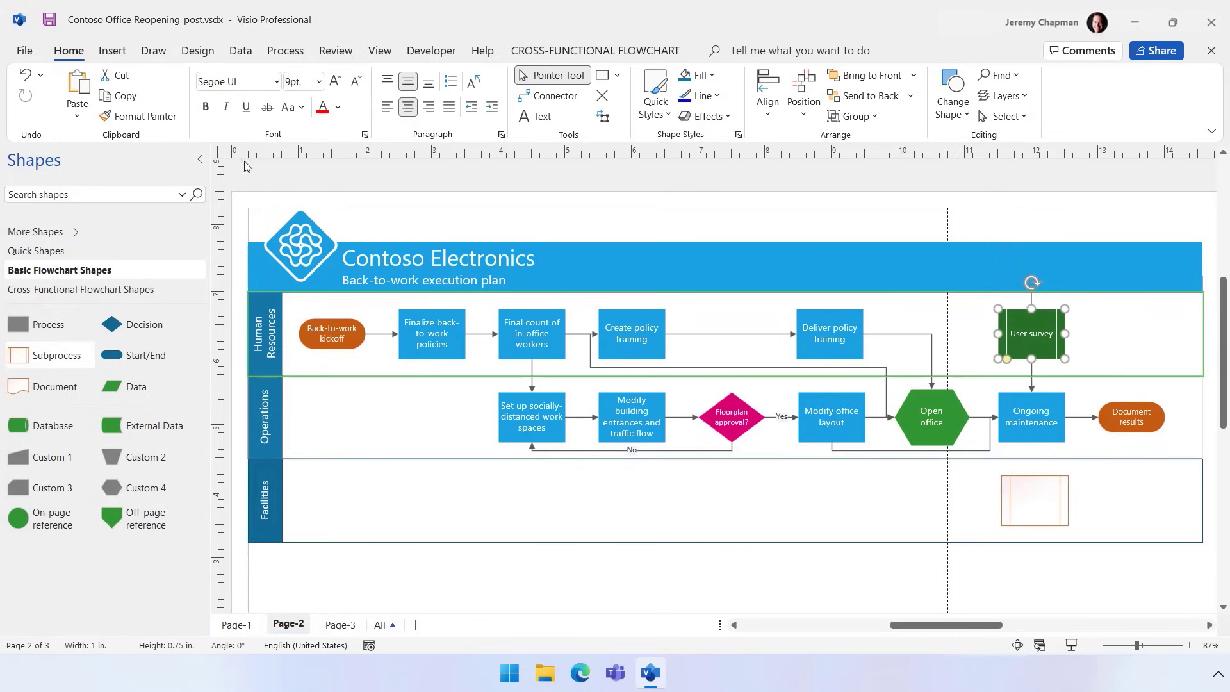
pyautogui.click(137, 116)
pyautogui.click(1006, 506)
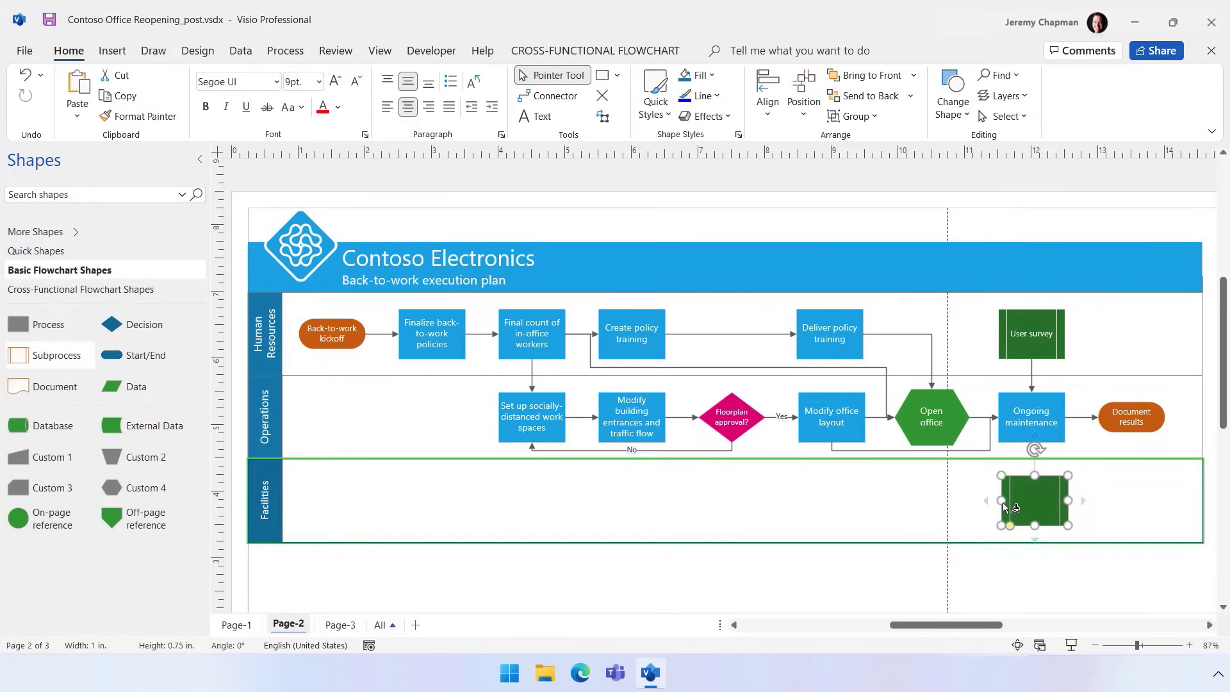
# - Label the new Facilities step 'Stock PPE stations (daily)'
pyautogui.click(1027, 495)
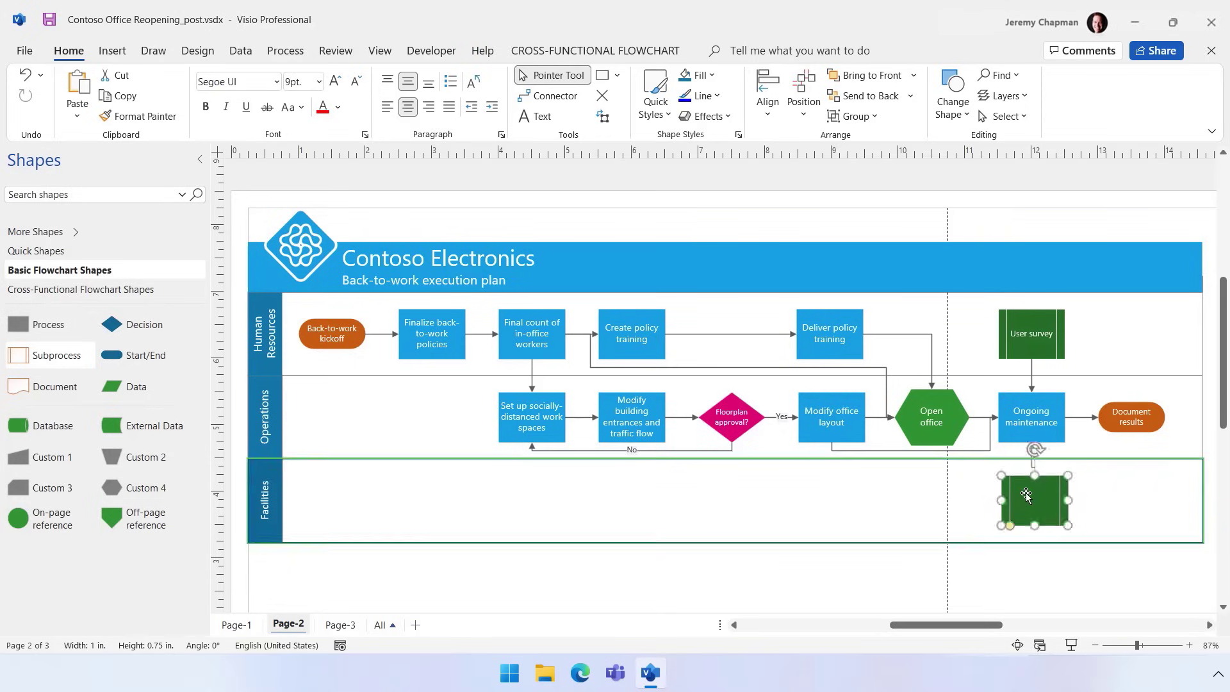
pyautogui.doubleClick(1027, 495)
pyautogui.write('Stock PPE s')
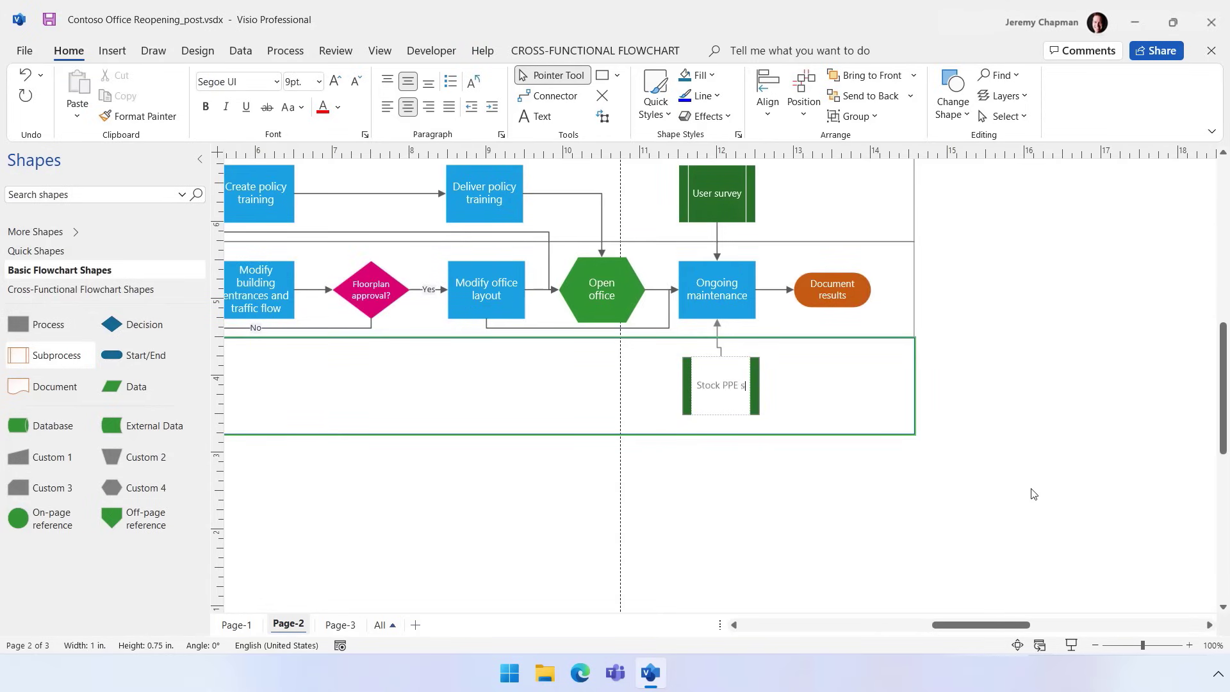
pyautogui.write('tations (daily)')
pyautogui.click(1034, 494)
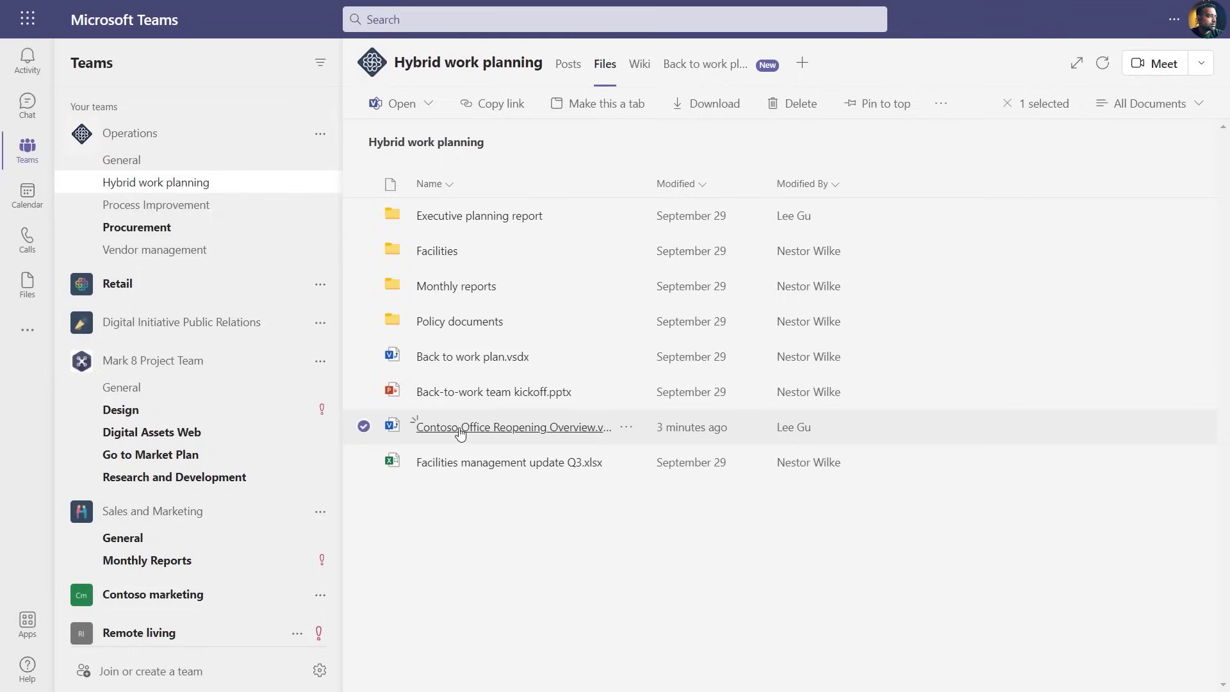
# - Open Contoso Office Reopening Overview.vsdx from the channel's Files tab
pyautogui.click(460, 429)
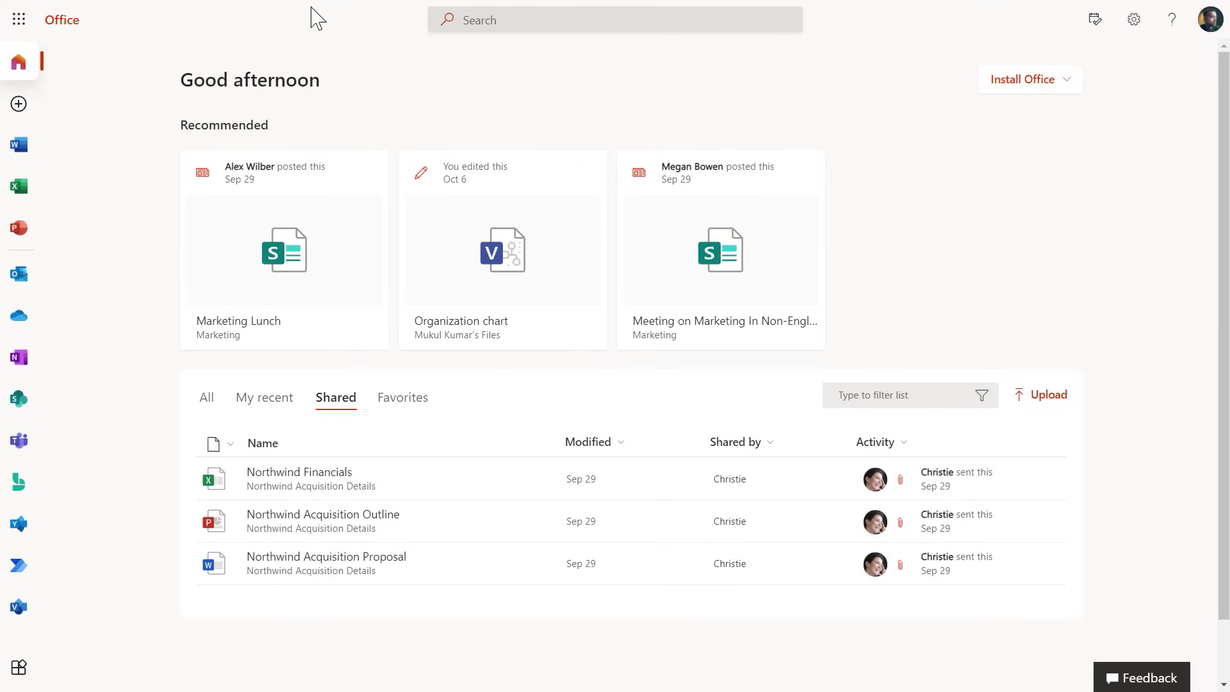
# - Go to Visio from the Microsoft 365 app launcher
pyautogui.click(20, 20)
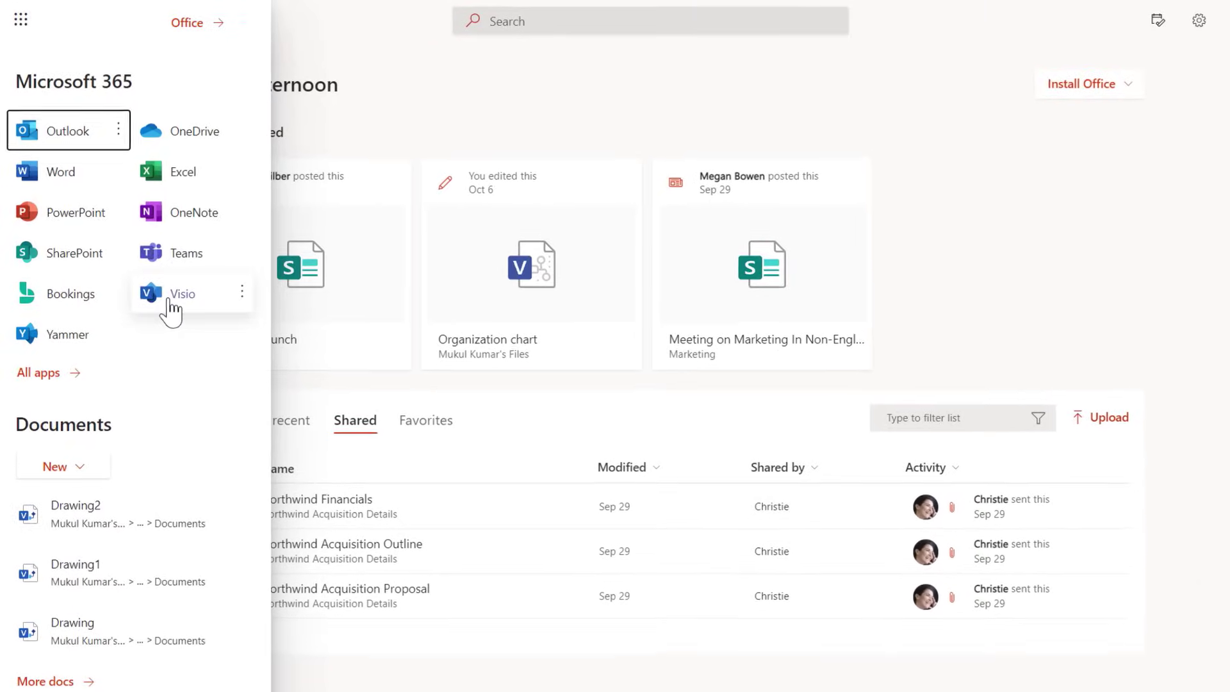
pyautogui.click(171, 303)
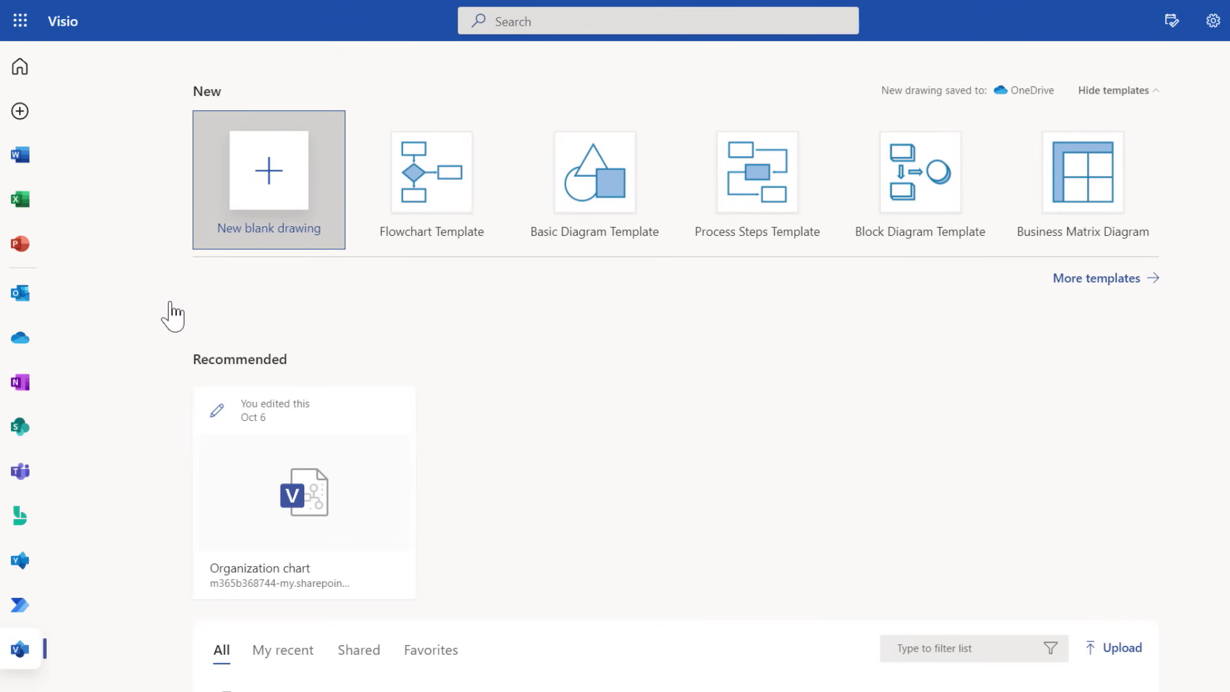